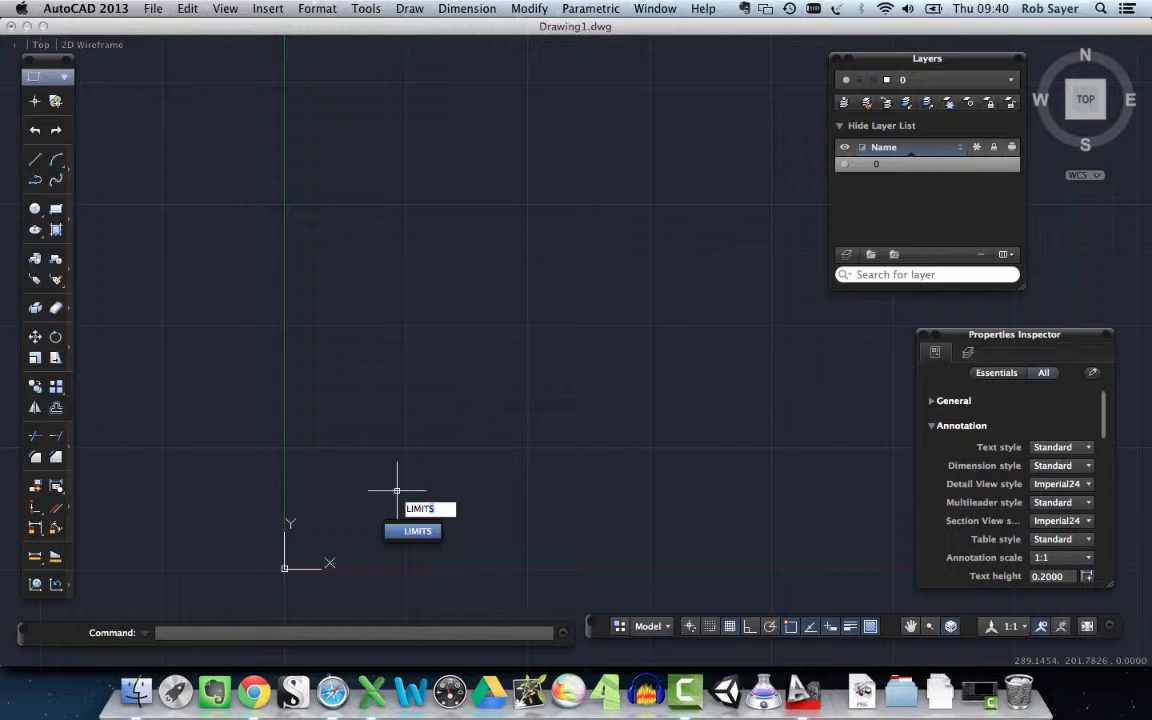
key("BackSpace")
key("BackSpace")
key("BackSpace")
key("BackSpace")
key("BackSpace")
type("red")
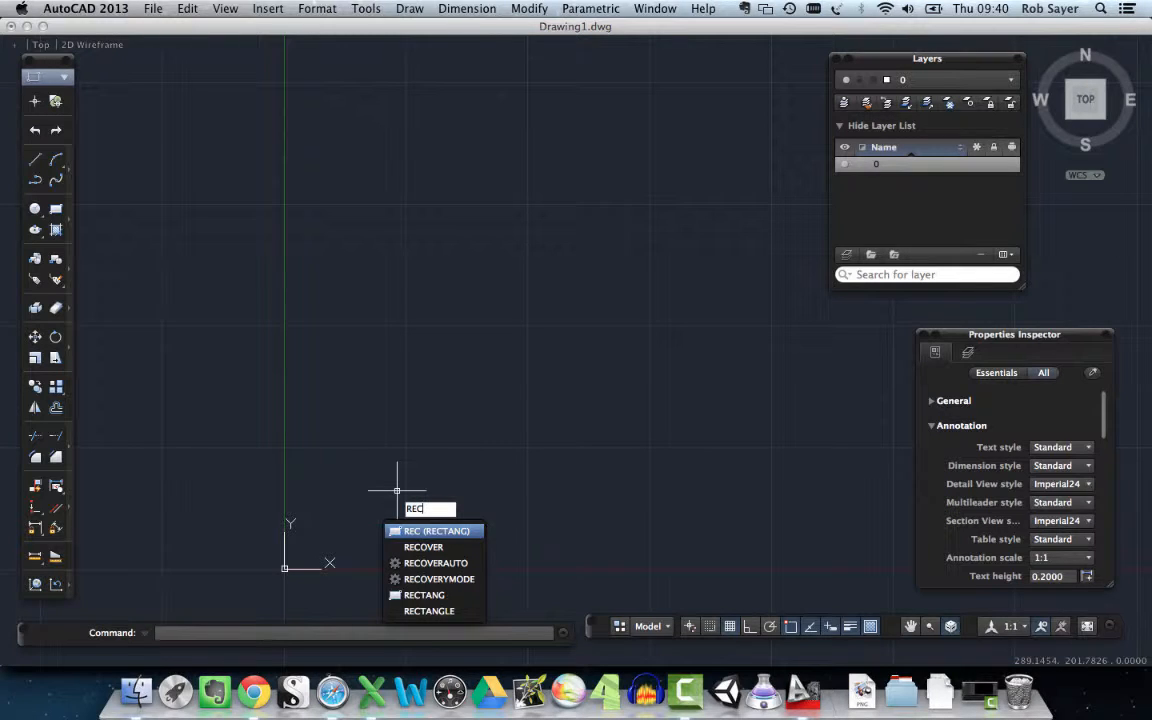
key("Escape")
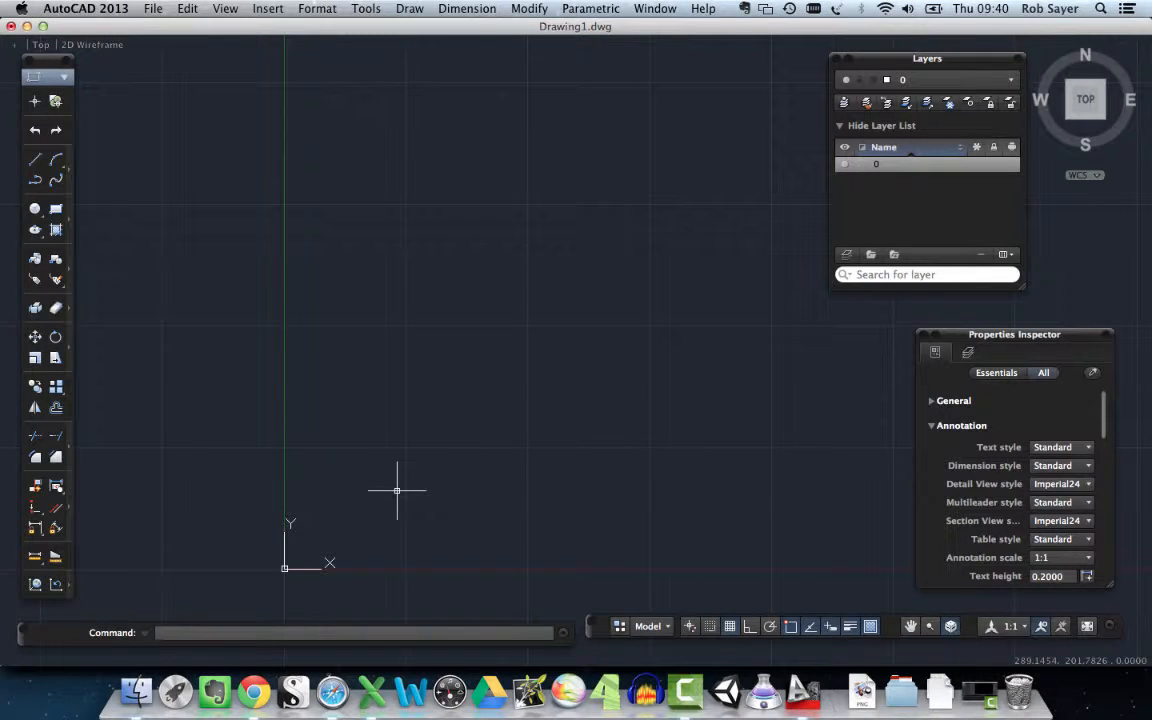
type("klalkjfdsf")
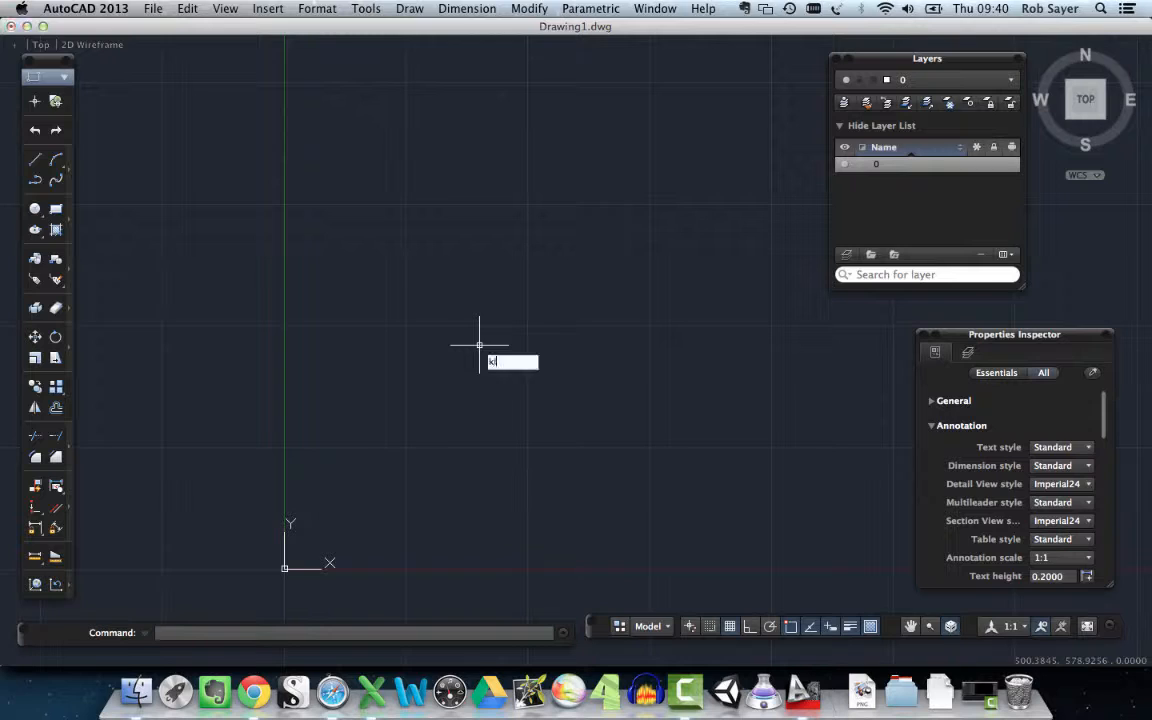
key("BackSpace")
key("BackSpace")
key("BackSpace")
key("BackSpace")
key("BackSpace")
key("BackSpace")
key("BackSpace")
key("BackSpace")
key("BackSpace")
type("eect")
key("Return")
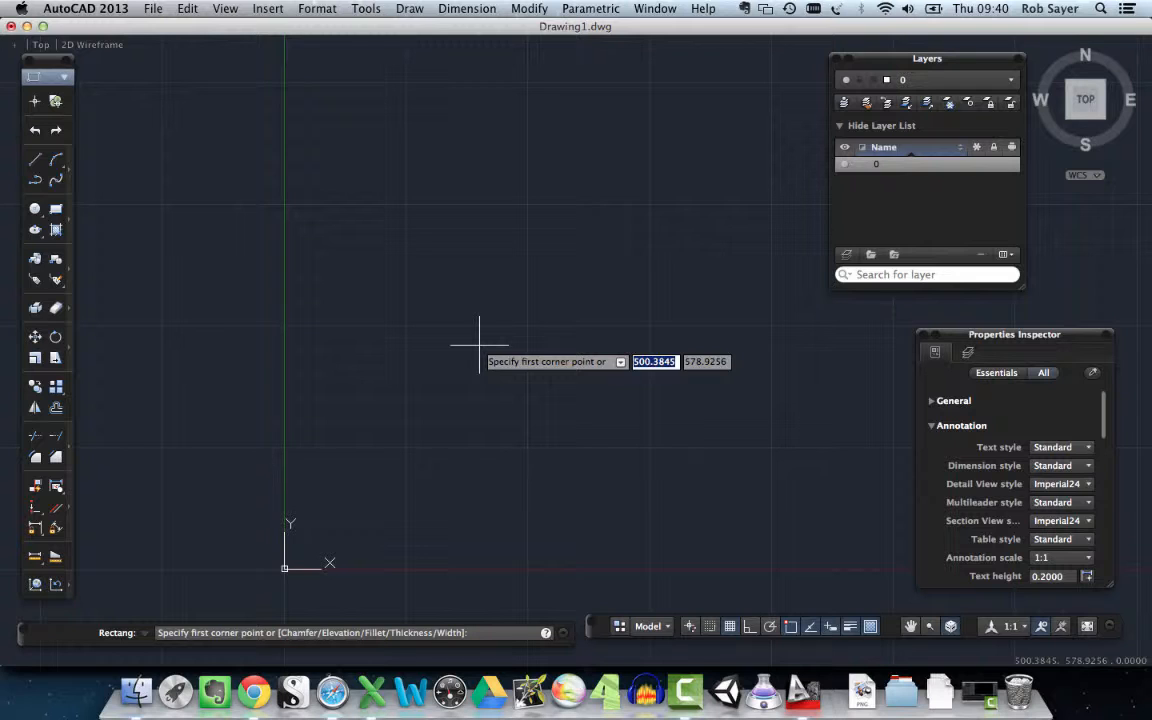
key("Escape")
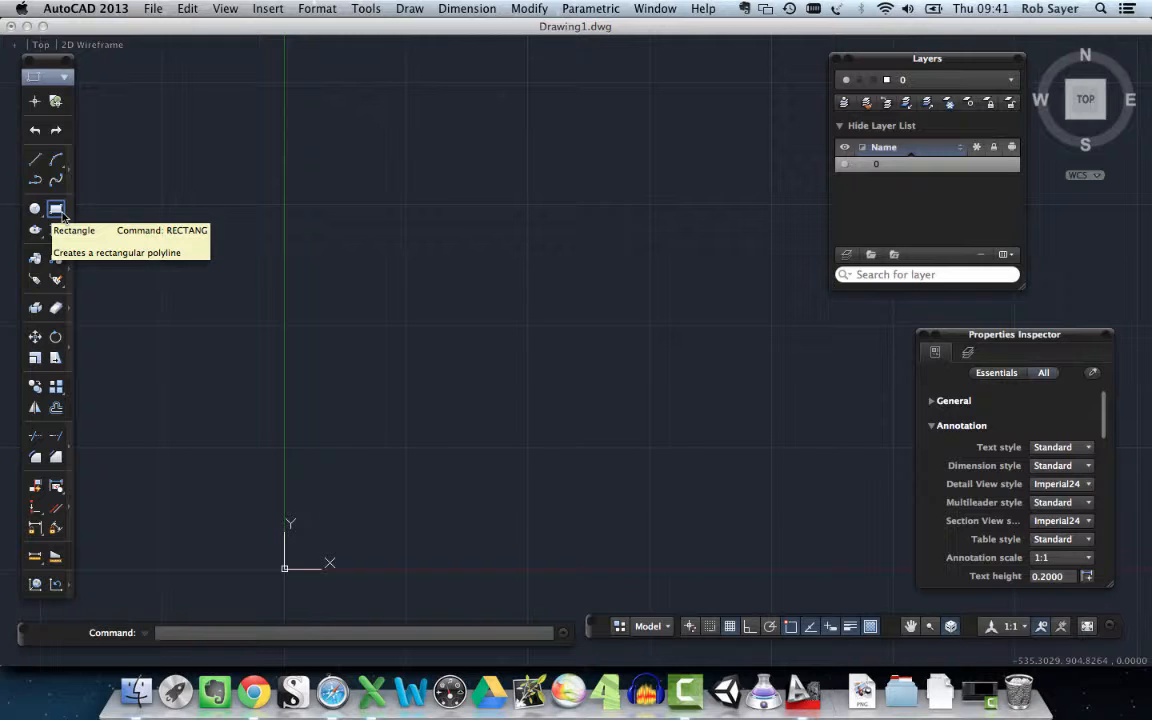
Choose the Drafting tool set
left_click(65, 78)
left_click(65, 78)
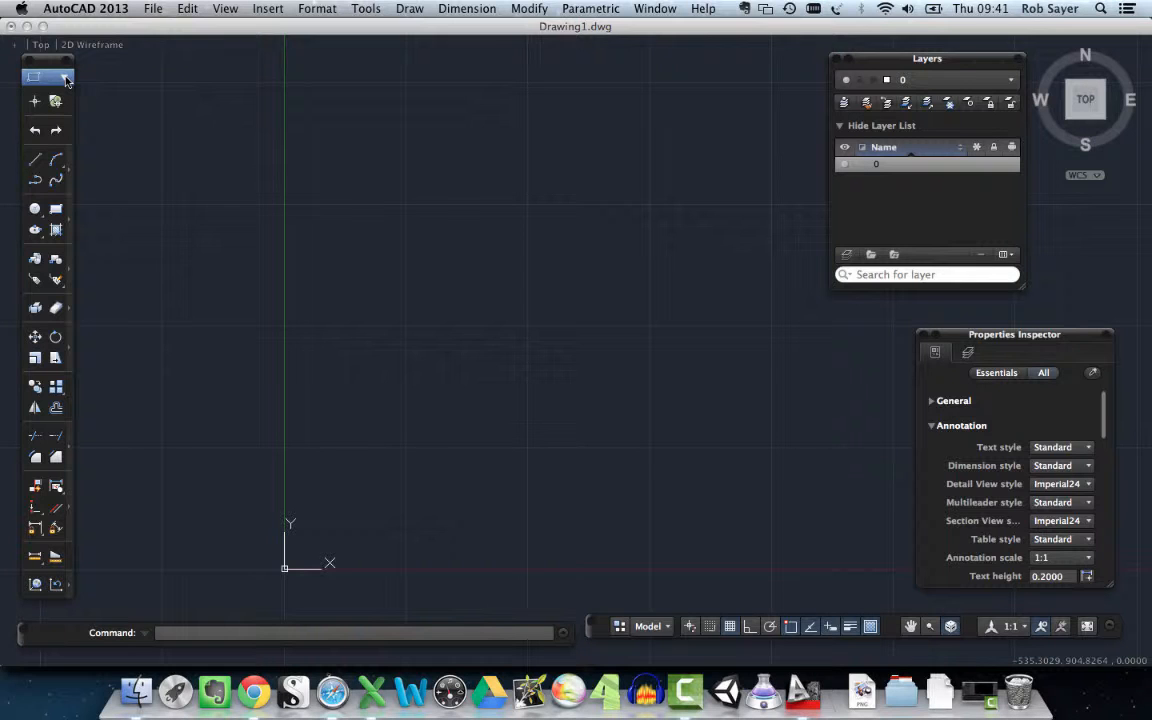
left_click(65, 78)
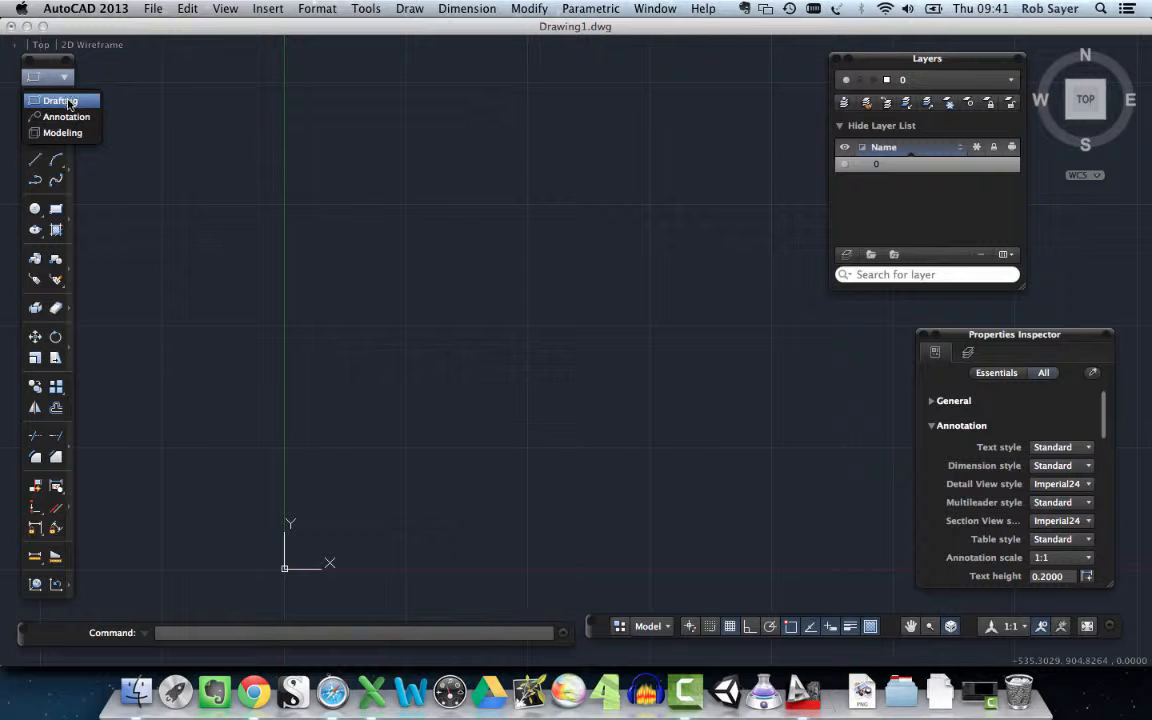
left_click(66, 102)
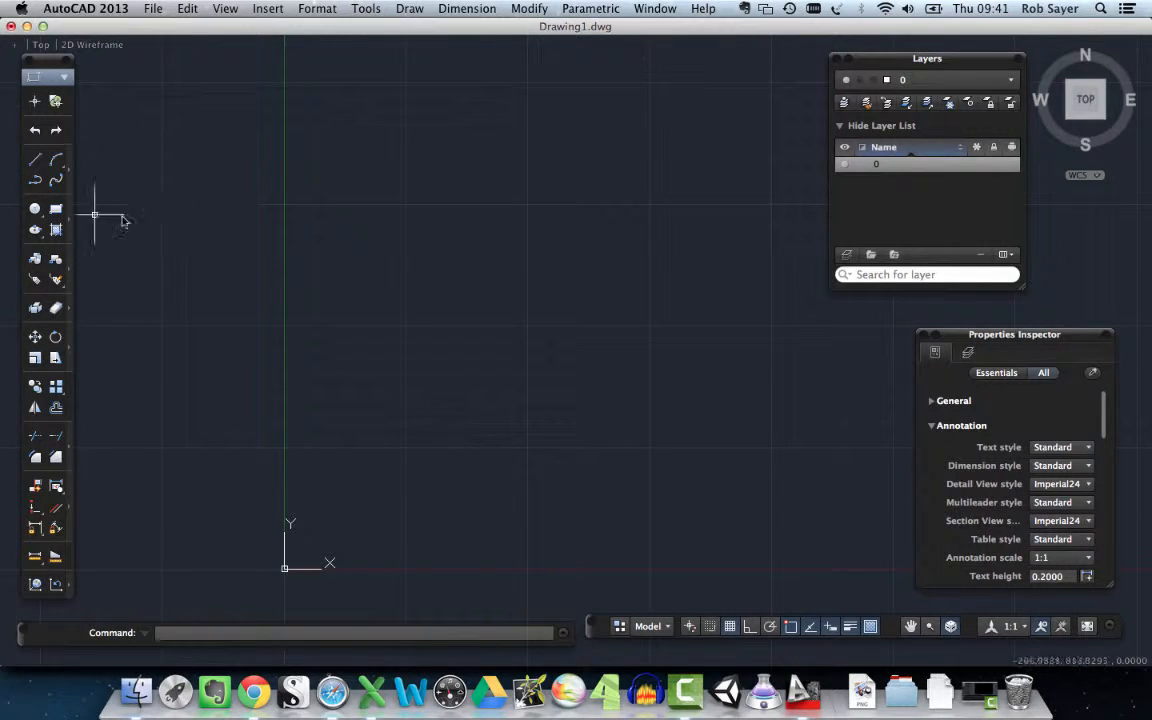
Draw a large rectangle with its lower-left corner at about 299, 464, extending up and to the right
left_click(56, 208)
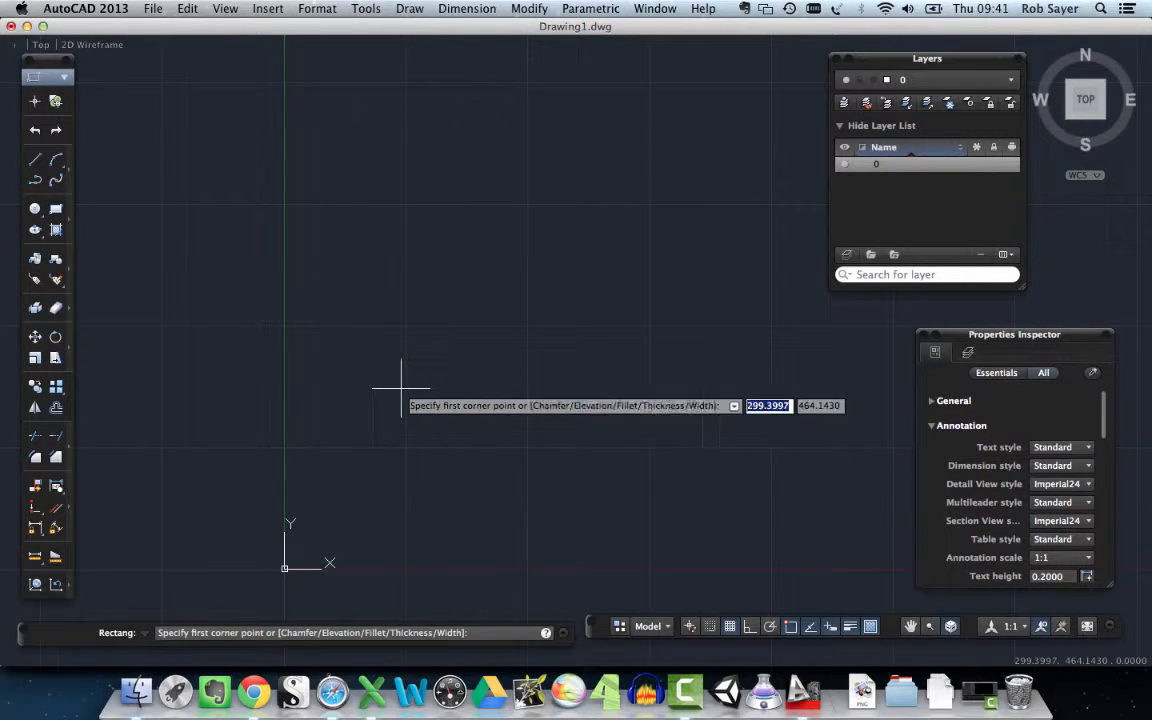
left_click(401, 387)
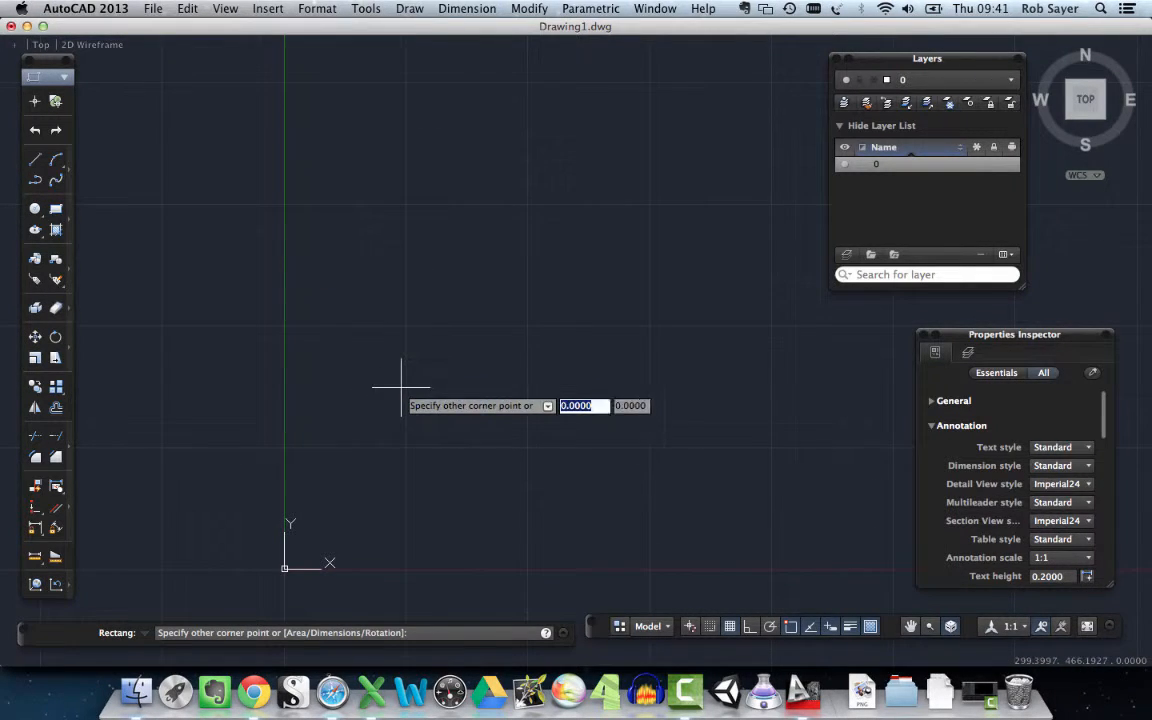
left_click(668, 194)
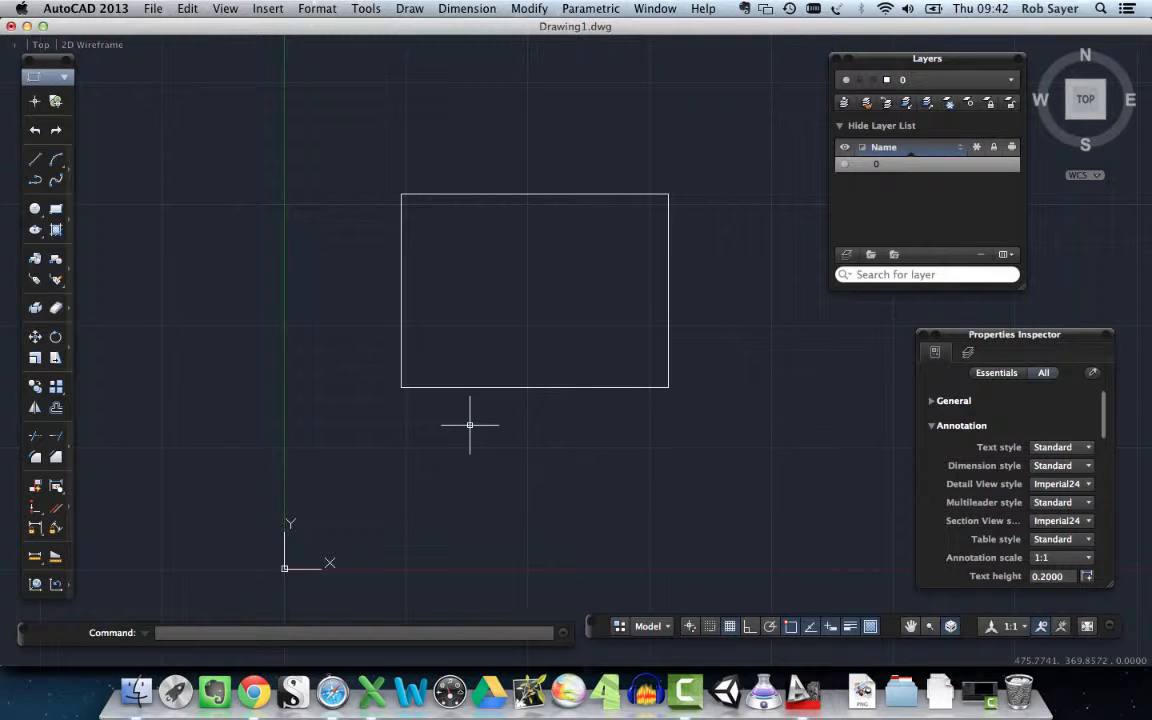
Draw a second rectangle from about 476, 370 that overlaps the bottom edge of the large rectangle
type("re")
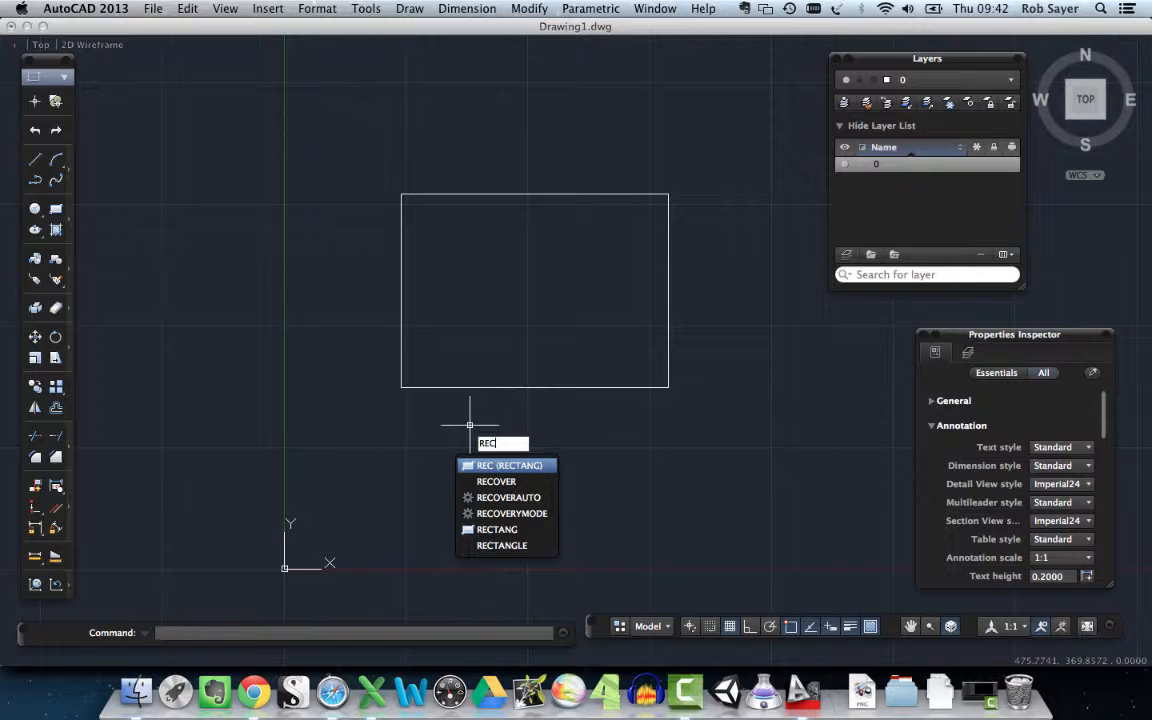
key("Return")
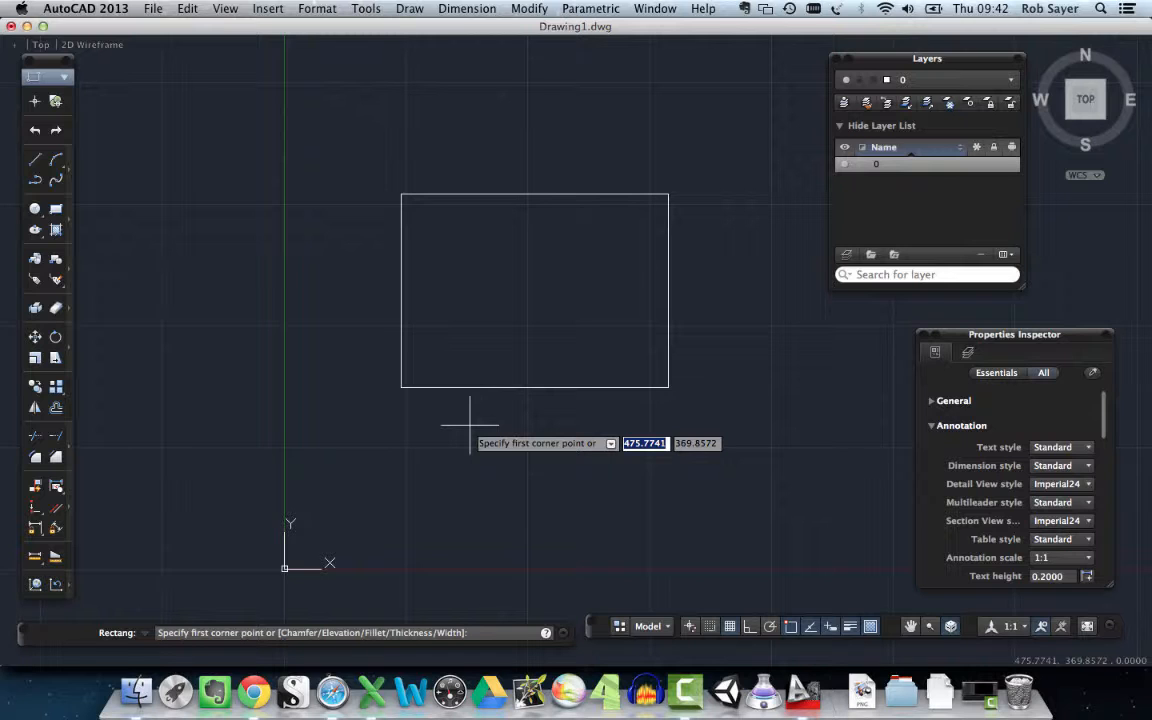
left_click(470, 425)
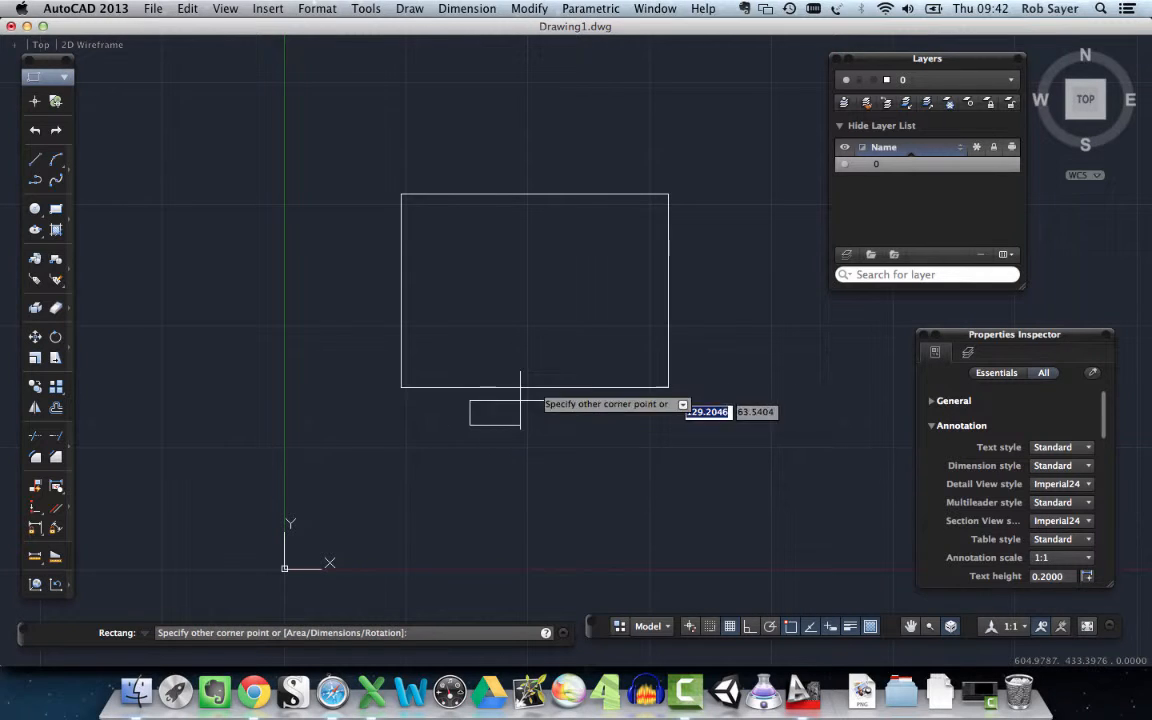
left_click(563, 338)
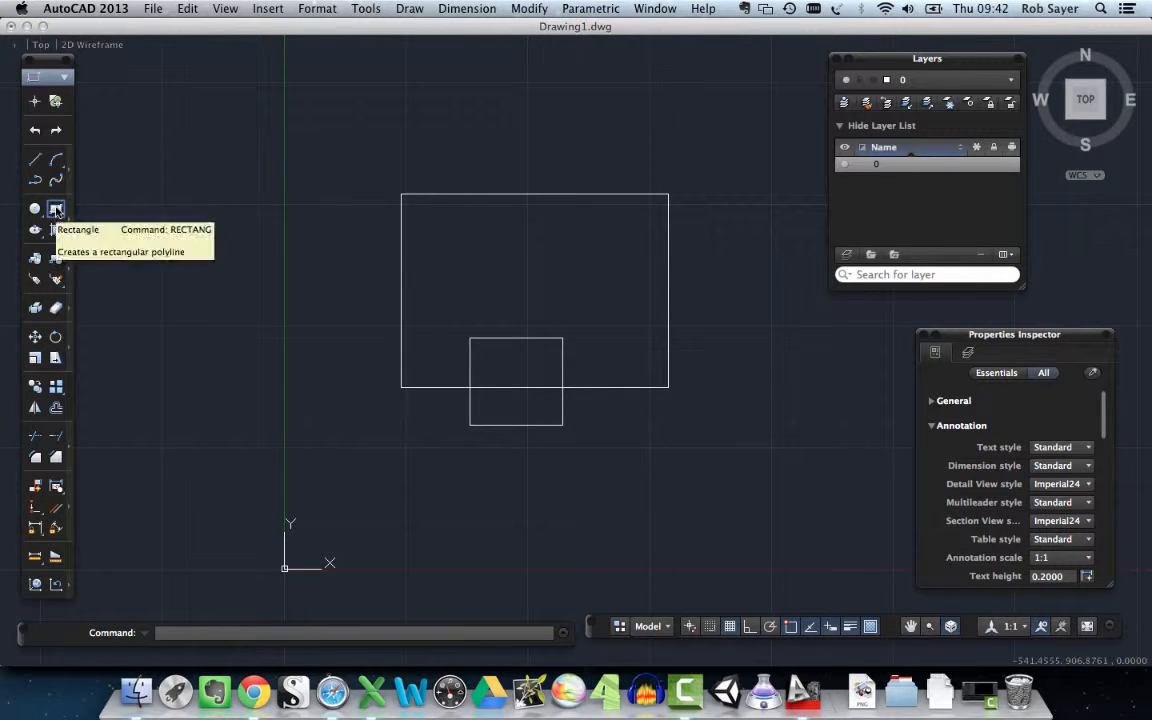
Draw a small rectangle of about 76 by 61 units inside the large rectangle near its upper-right corner
left_click(56, 210)
left_click(605, 213)
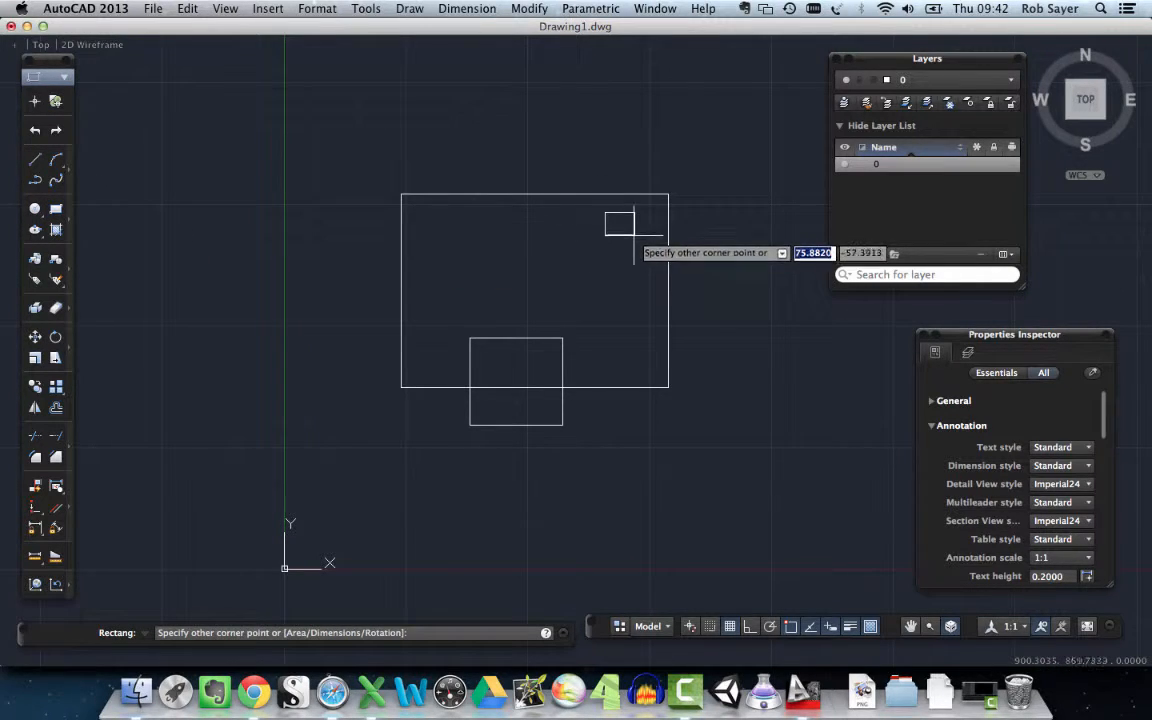
left_click(634, 236)
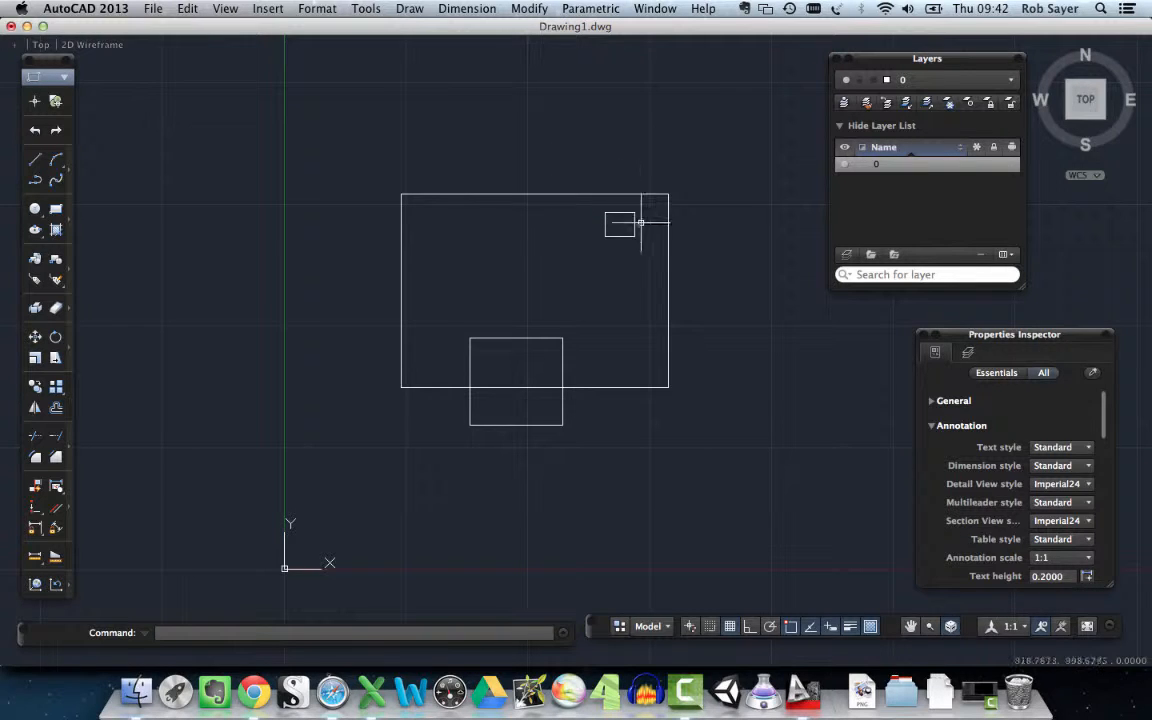
Select the small rectangle with a left-to-right window around it, and clear the selection
left_click(569, 151)
left_click(702, 287)
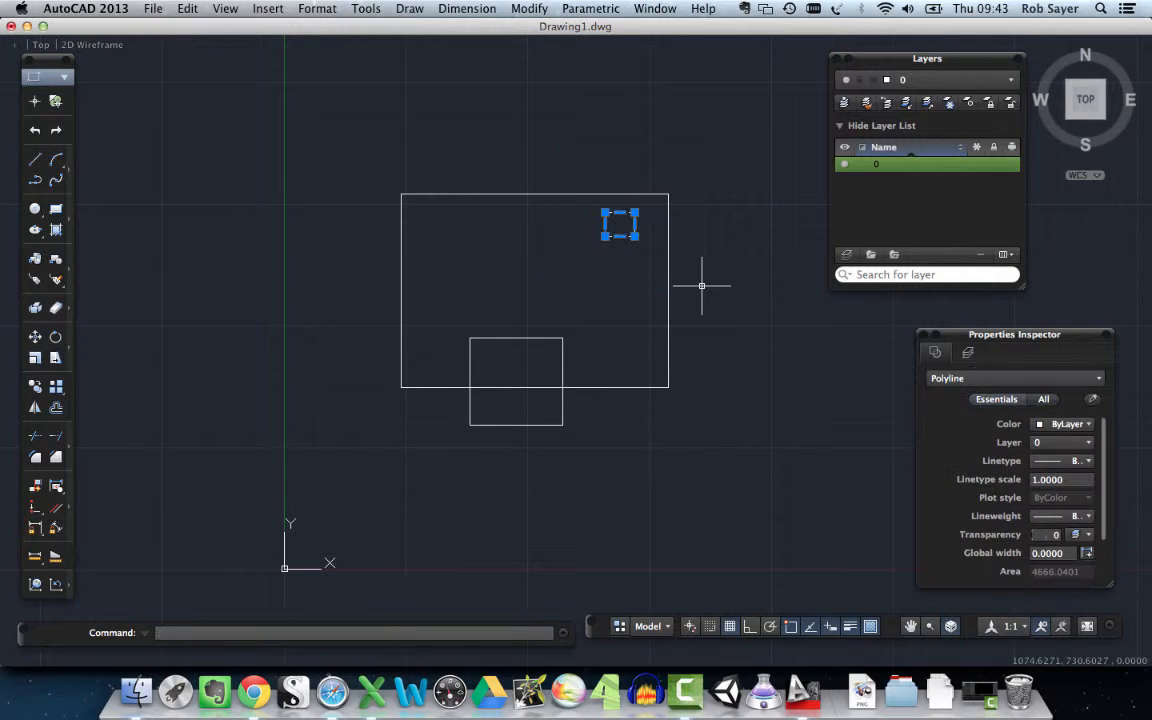
left_click(531, 126)
key("Escape")
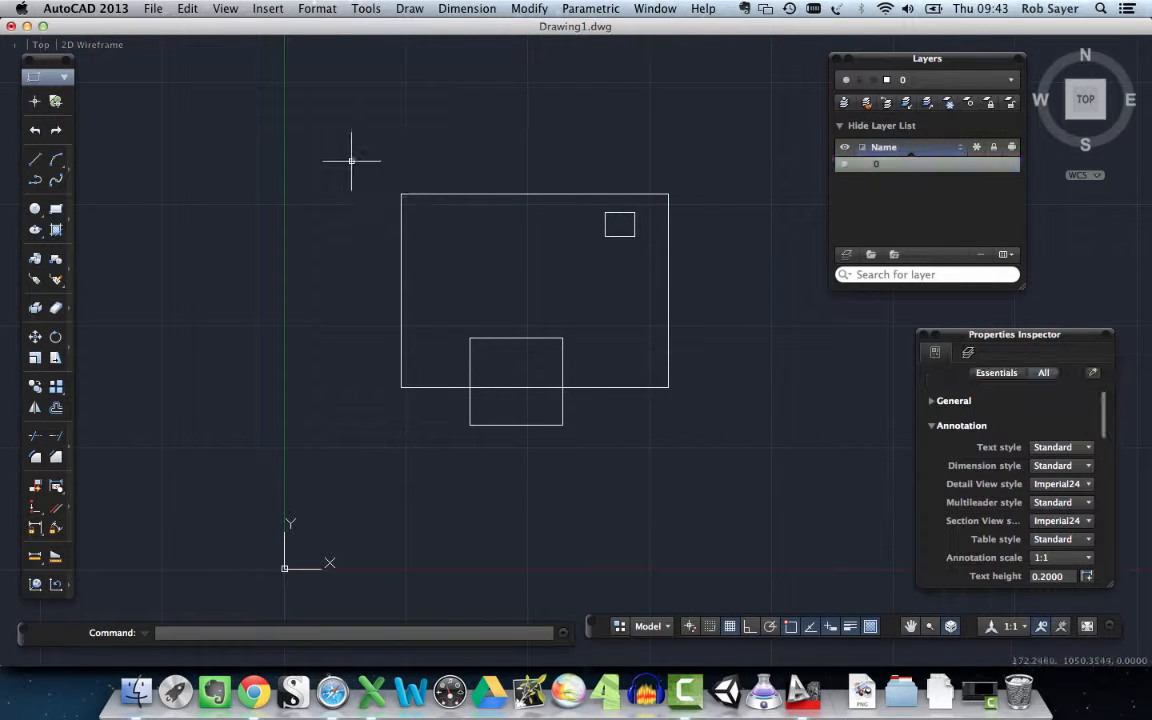
Select the large, small and lower rectangles one at a time by picking their edges
left_click(428, 194)
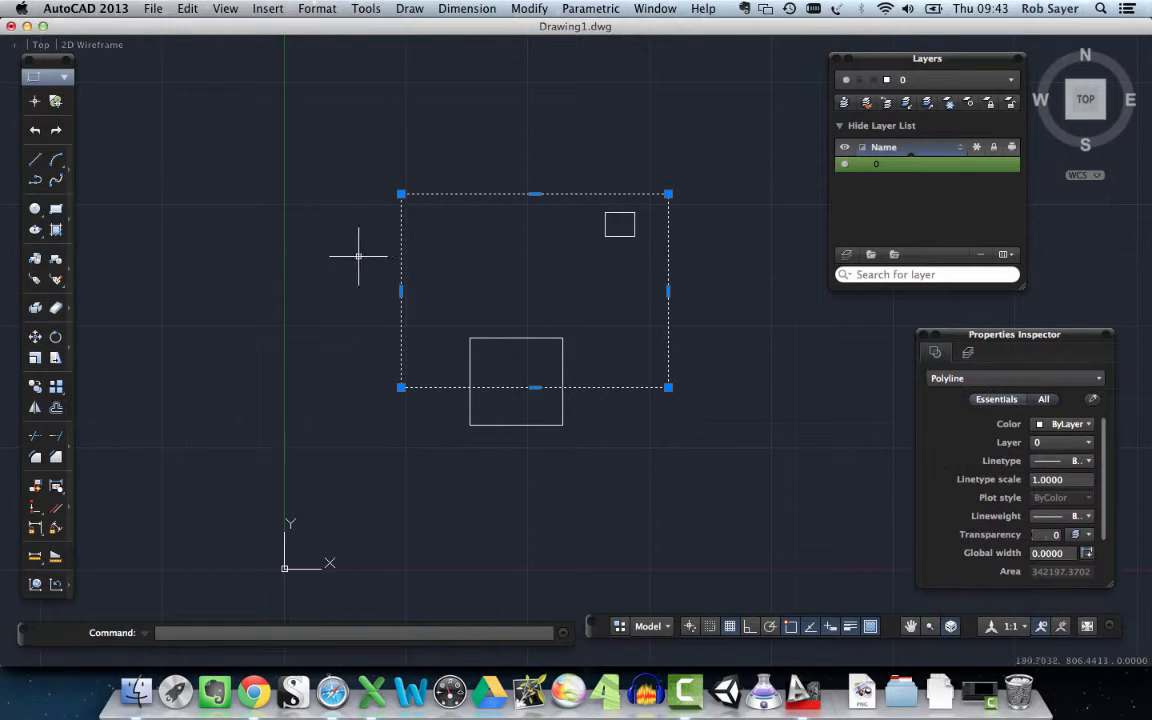
left_click(617, 237)
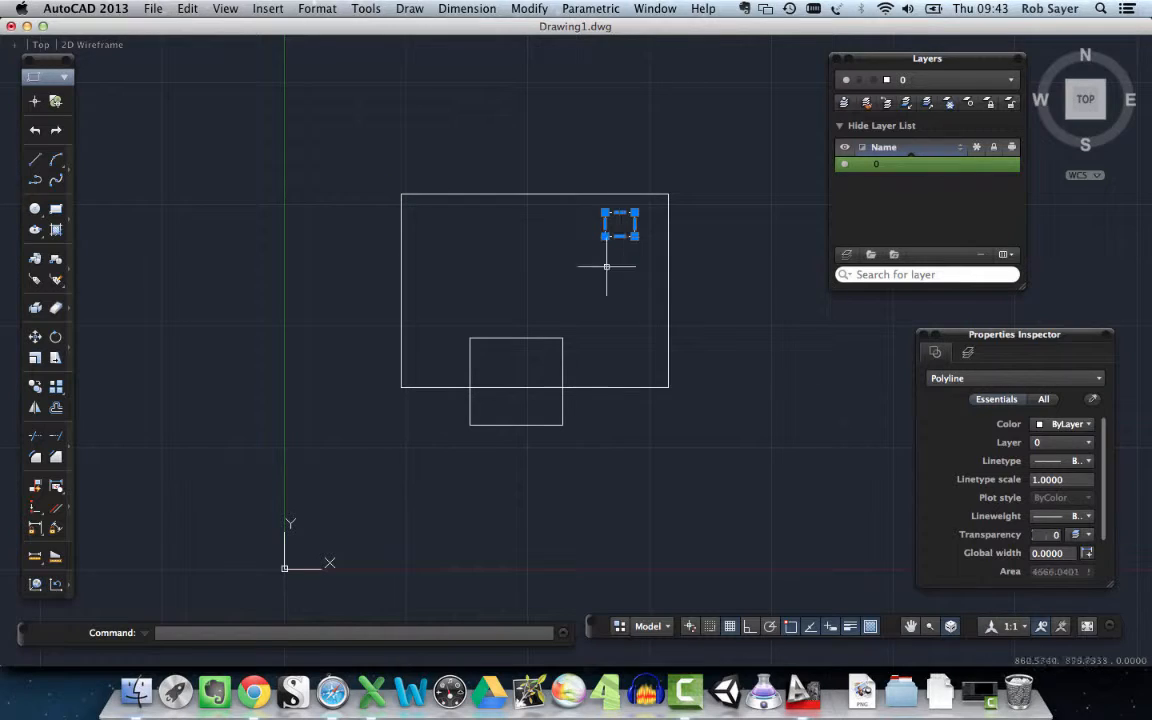
left_click(532, 338)
key("Escape")
left_click(551, 338)
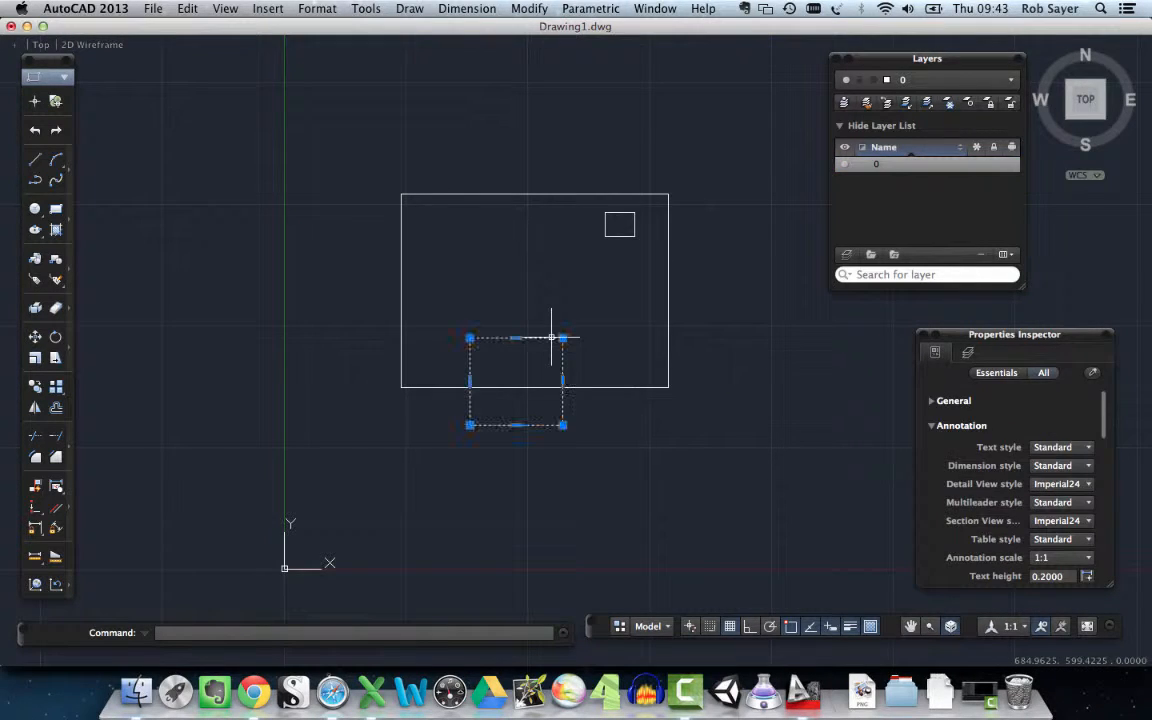
Select the large rectangle with right-to-left crossing windows over its right edge
left_click(698, 293)
left_click(643, 260)
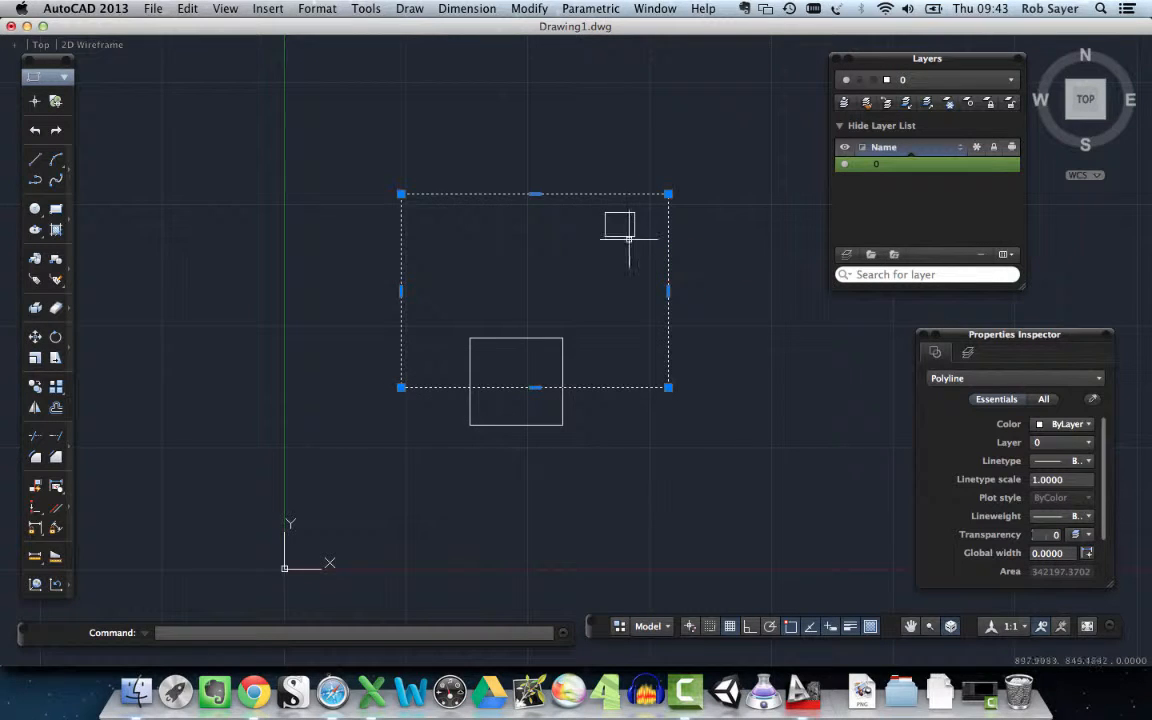
left_click(617, 237)
left_click(710, 258)
left_click(643, 293)
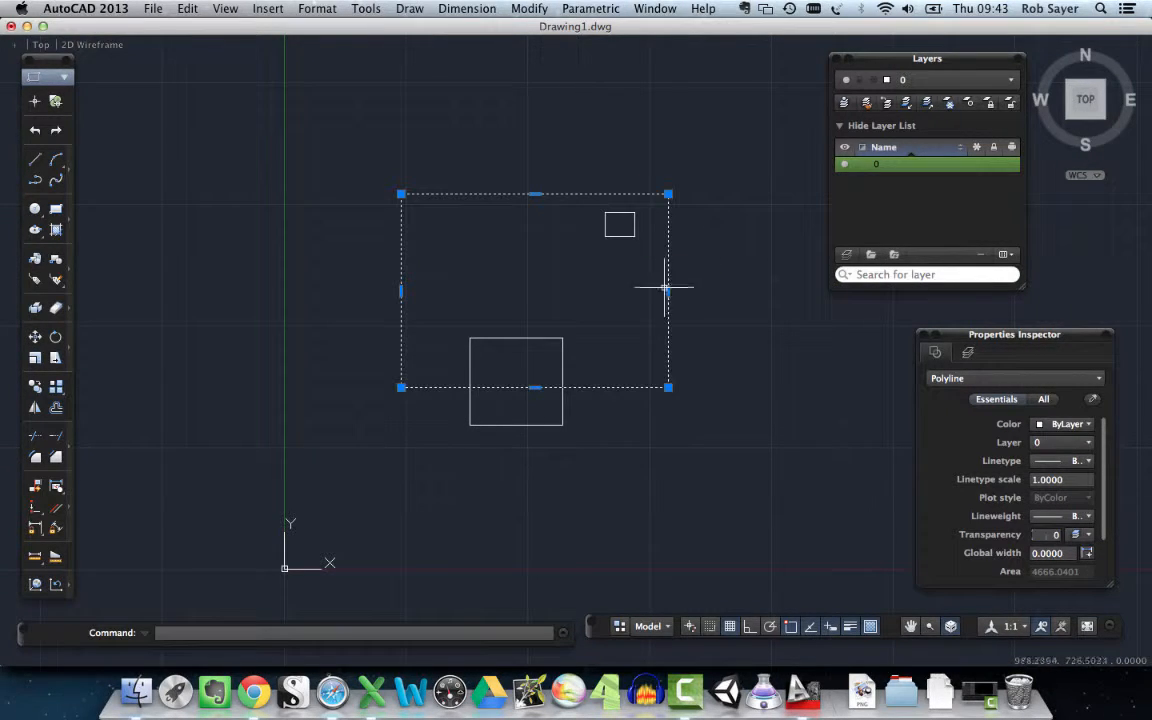
Pick the small rectangle and try a selection window from its lower-right corner across the large rectangle
left_click(632, 234)
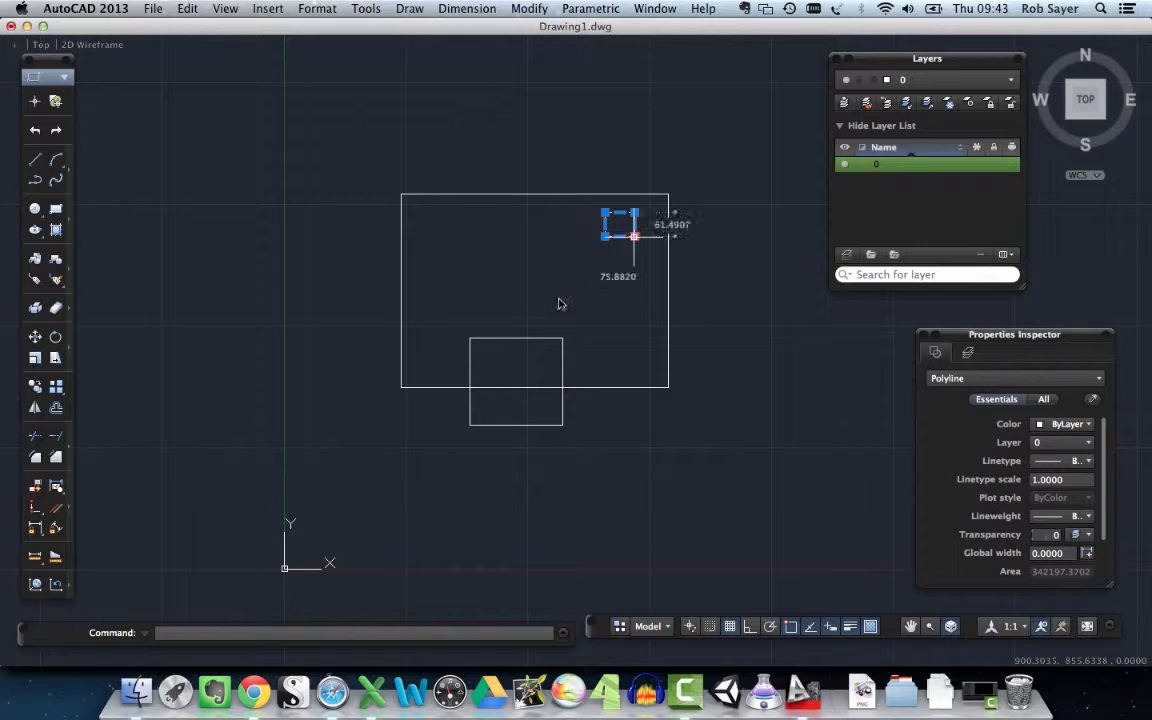
left_click(385, 310)
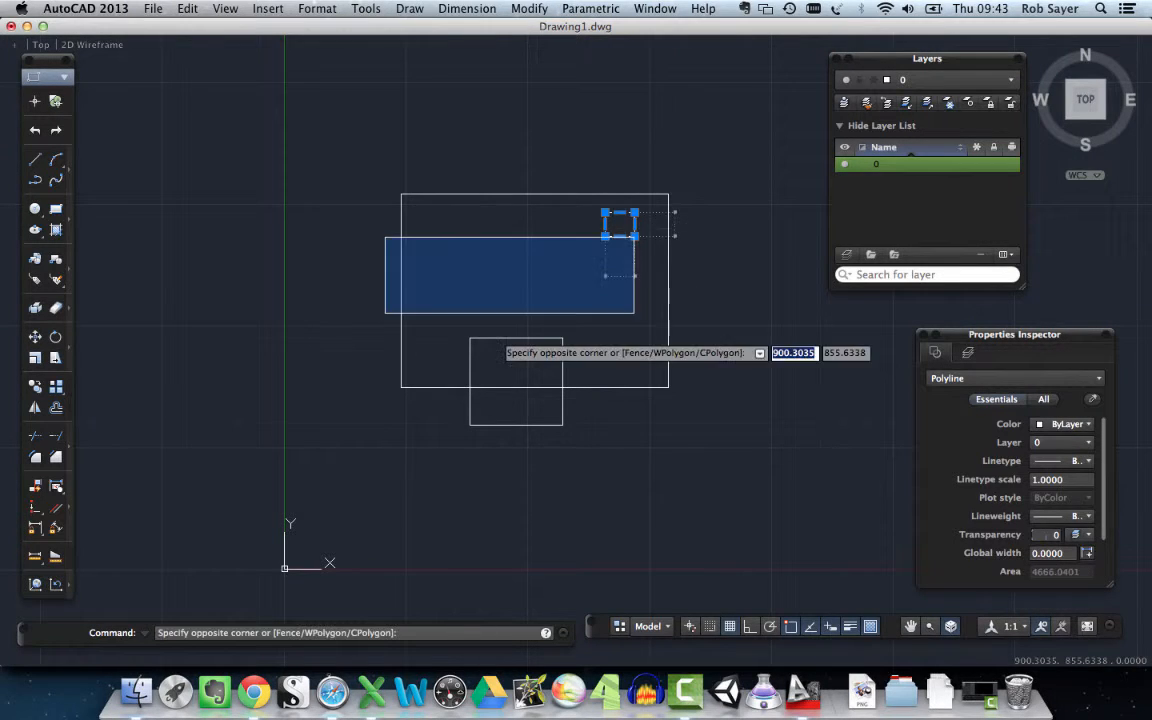
left_click(555, 280)
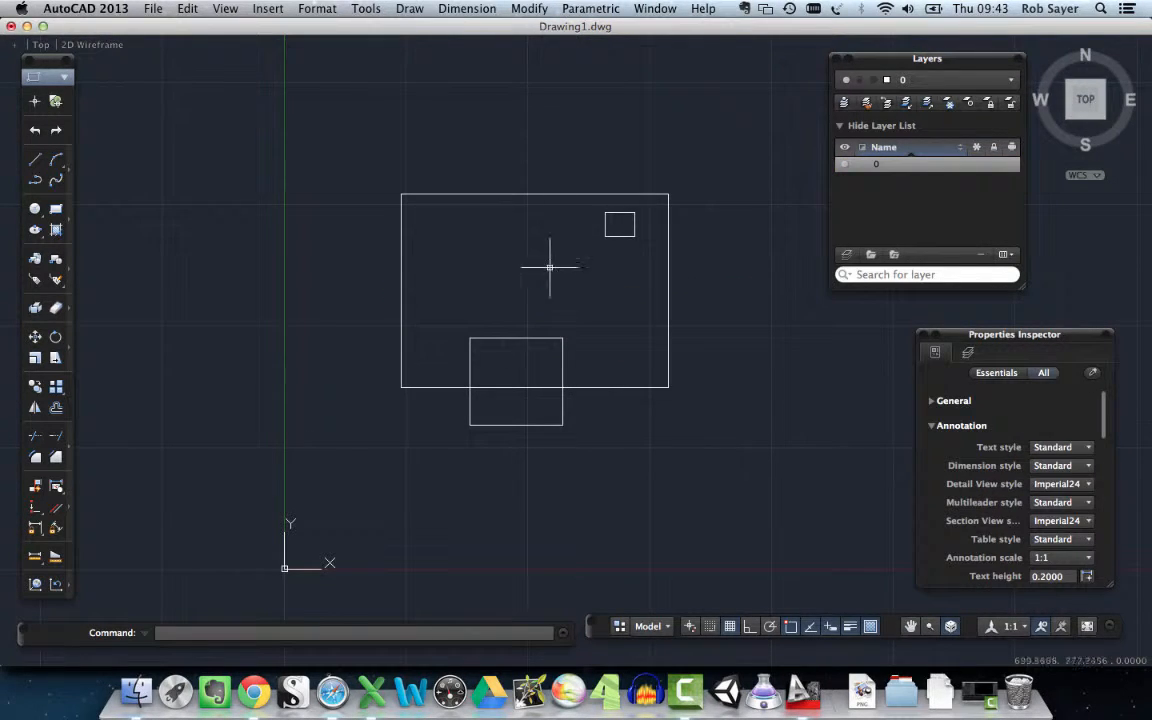
Window-select the small rectangle with an area covering the large rectangle's upper half, and clear the selection
left_click(373, 150)
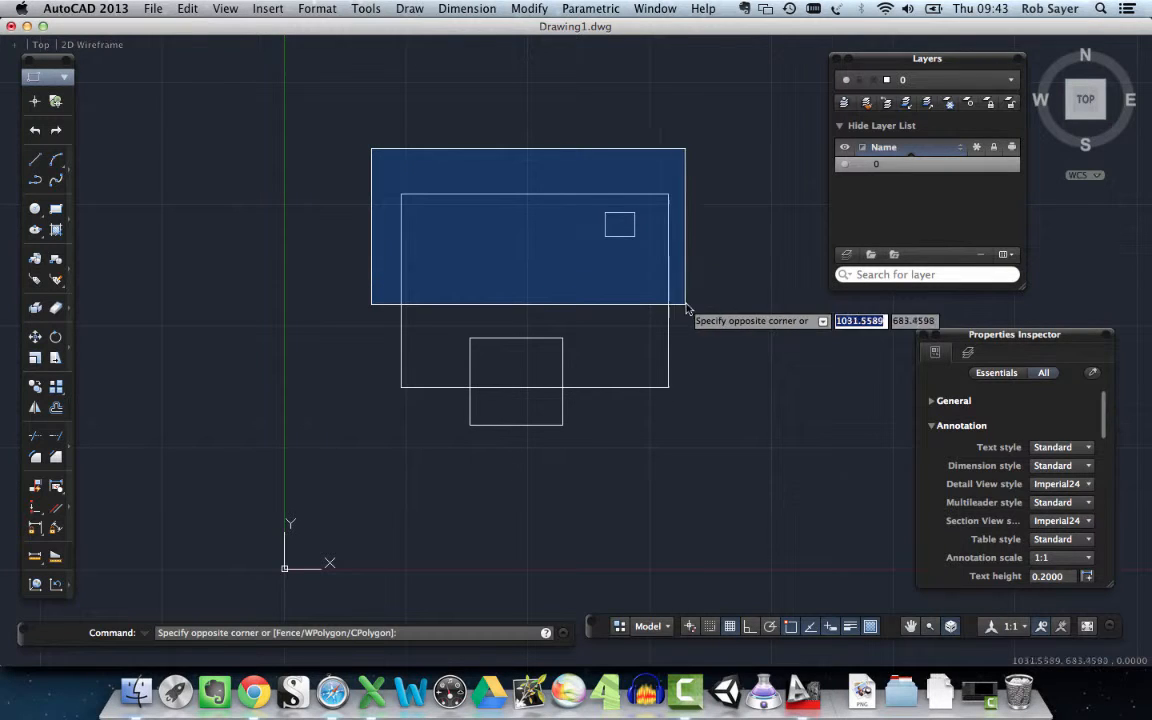
left_click(732, 300)
left_click(550, 132)
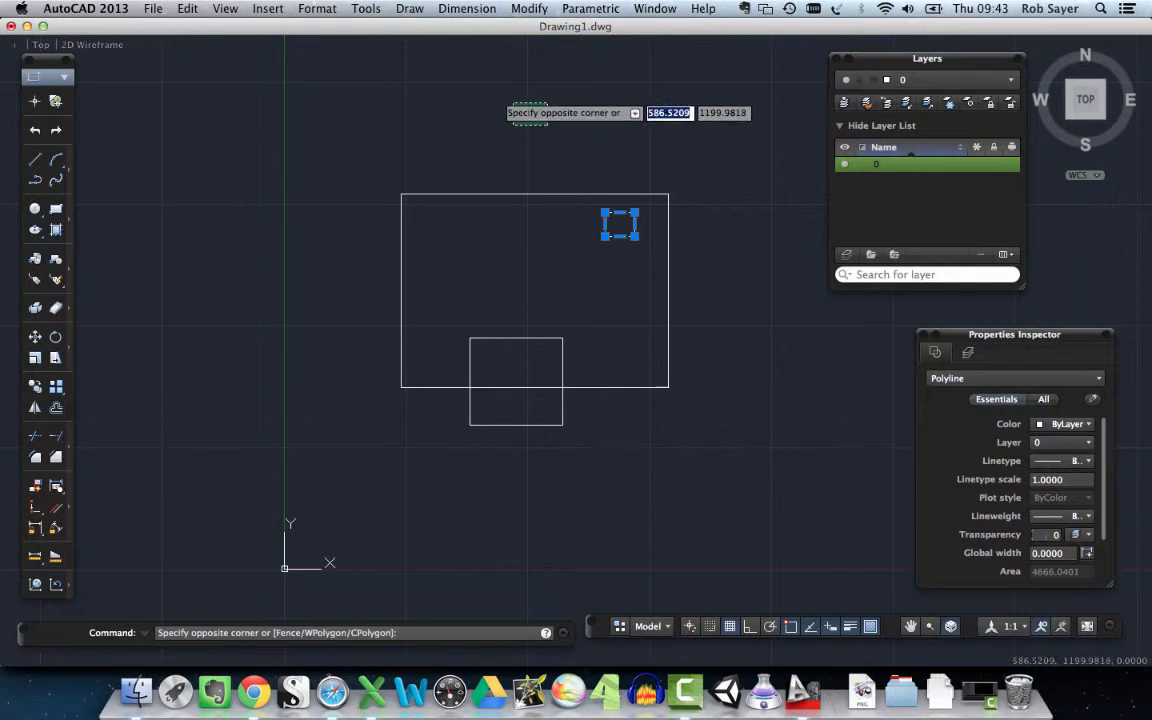
key("Escape")
Try selection windows over the empty area above the rectangles and over the large rectangle's upper-left part
left_click(405, 78)
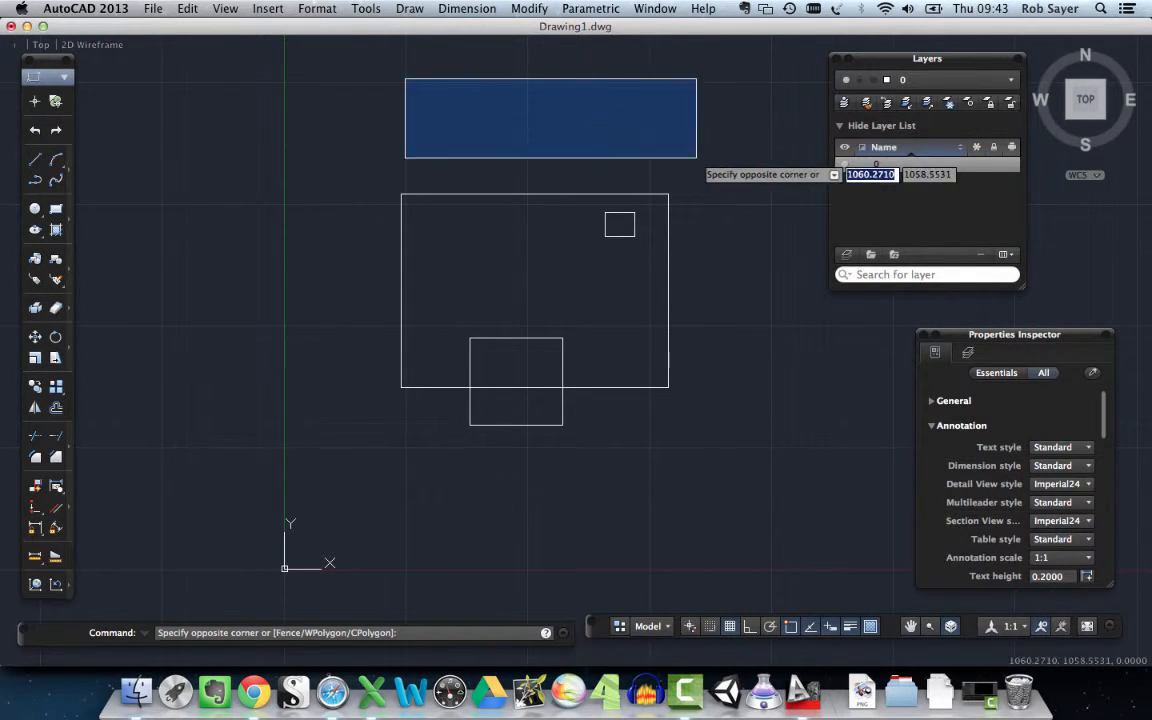
left_click(690, 160)
left_click(654, 158)
left_click(370, 94)
left_click(369, 94)
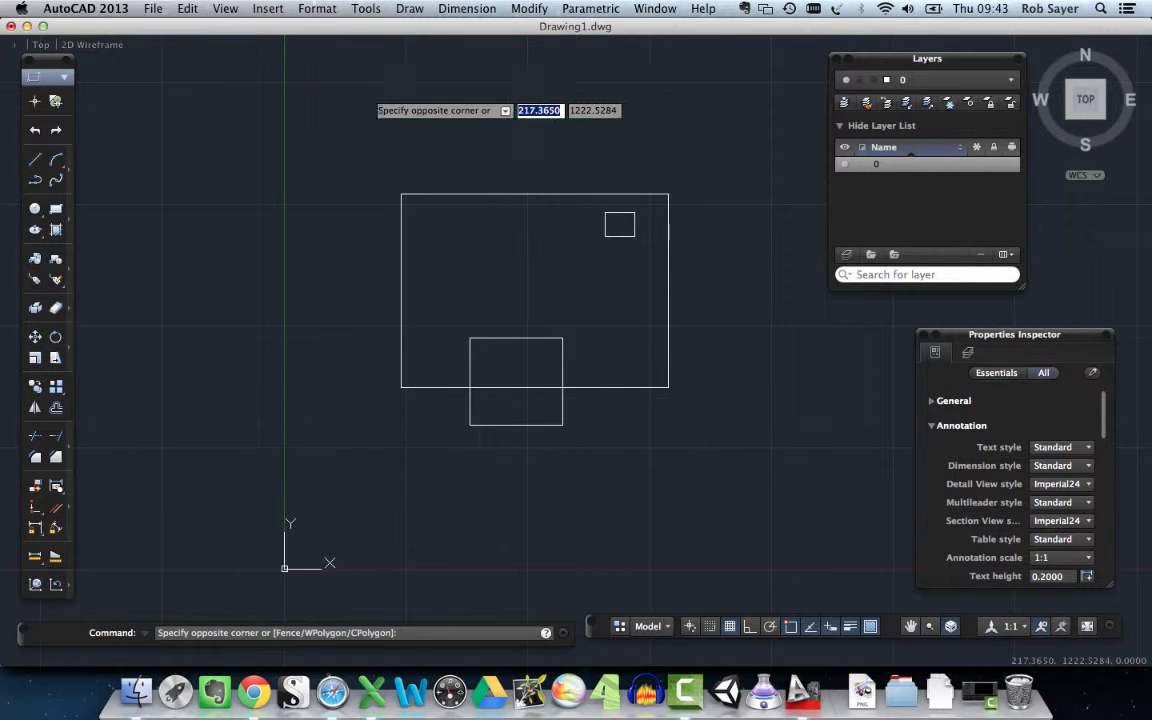
left_click(415, 218)
left_click(360, 170)
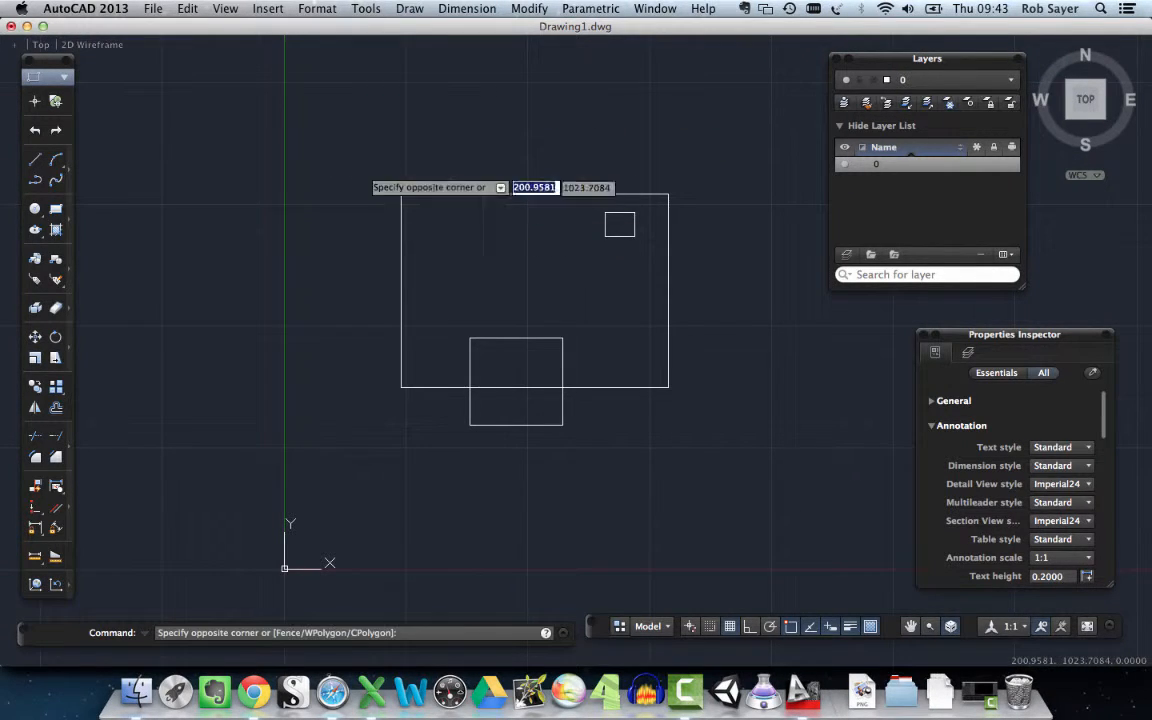
left_click(543, 268)
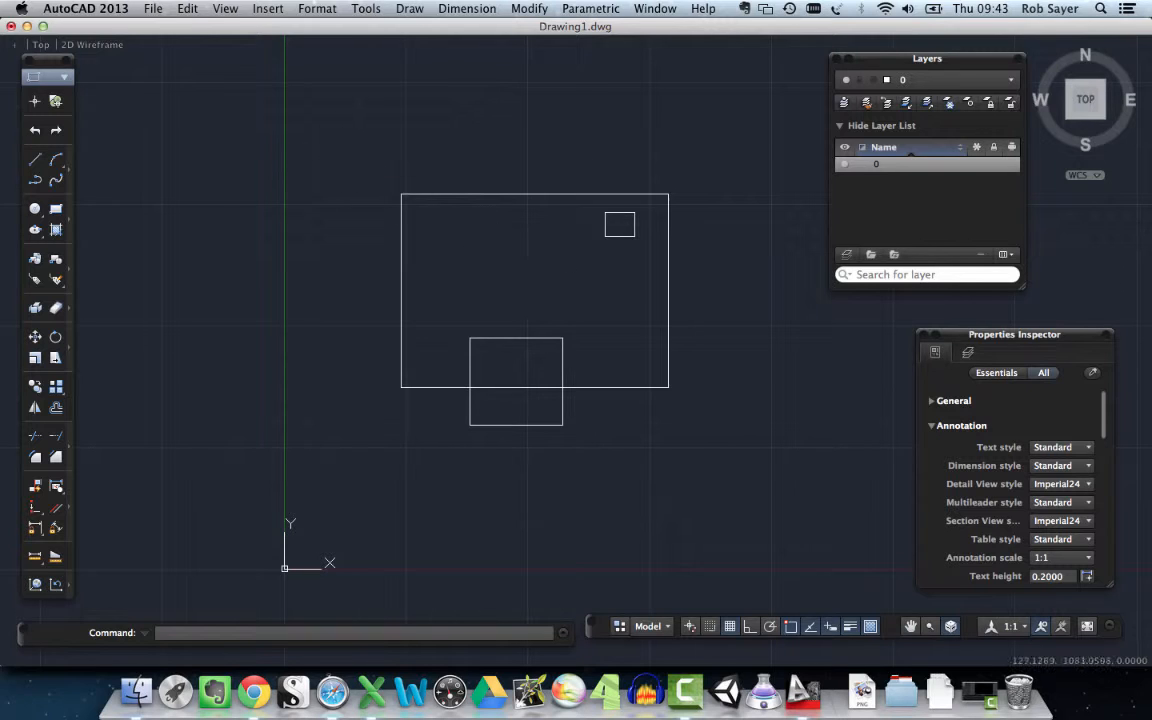
Window-select the small rectangle and extend the selection to all three rectangles with a window enclosing them
left_click(334, 147)
left_click(660, 277)
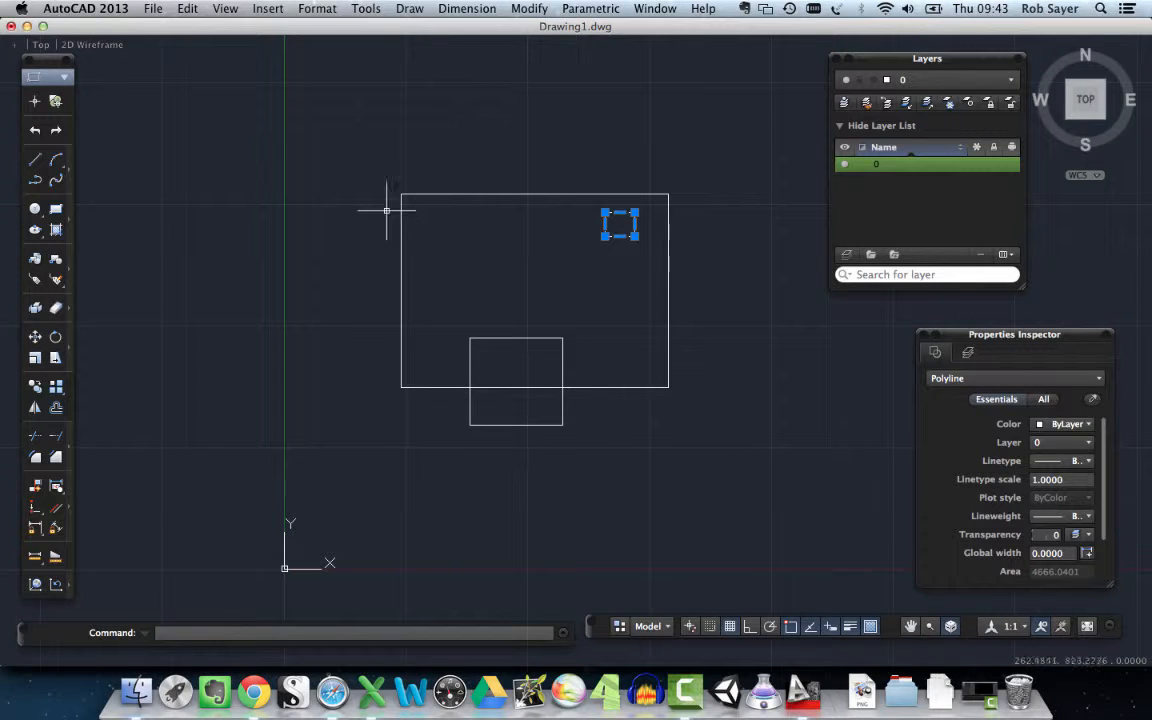
left_click(342, 97)
left_click(726, 481)
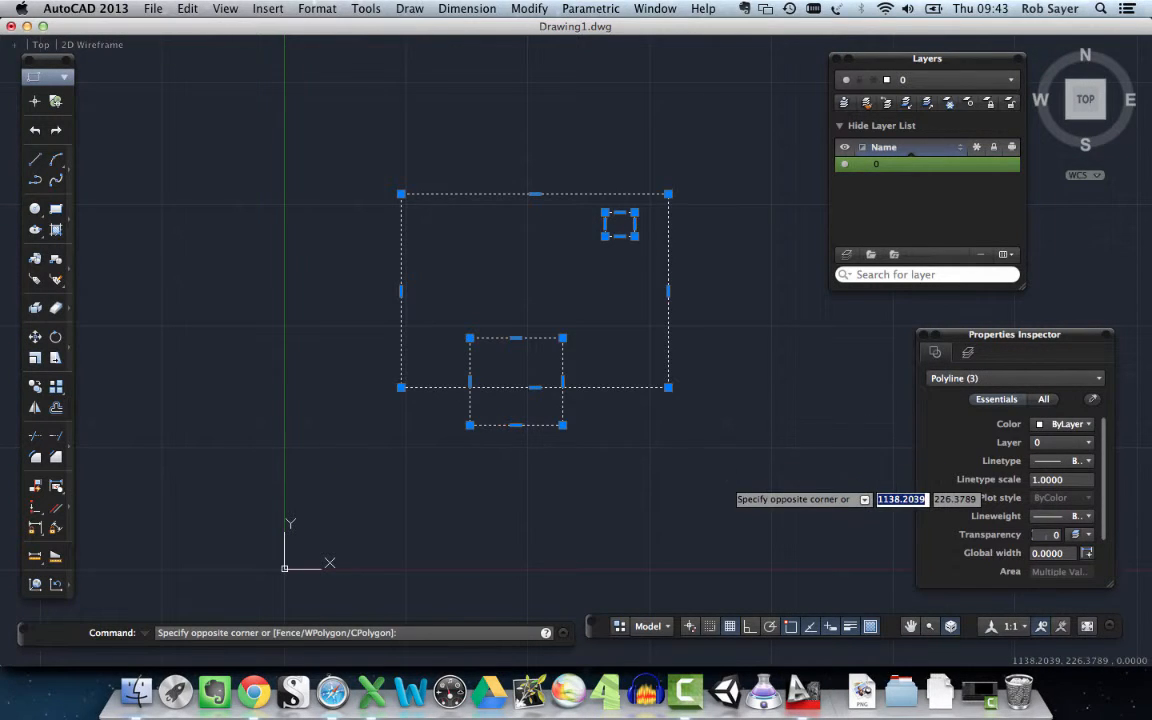
Clear the current selection and window-select the rectangle that overlaps the large rectangle's lower edge by enclosing it completely
left_click(462, 176)
key("Escape")
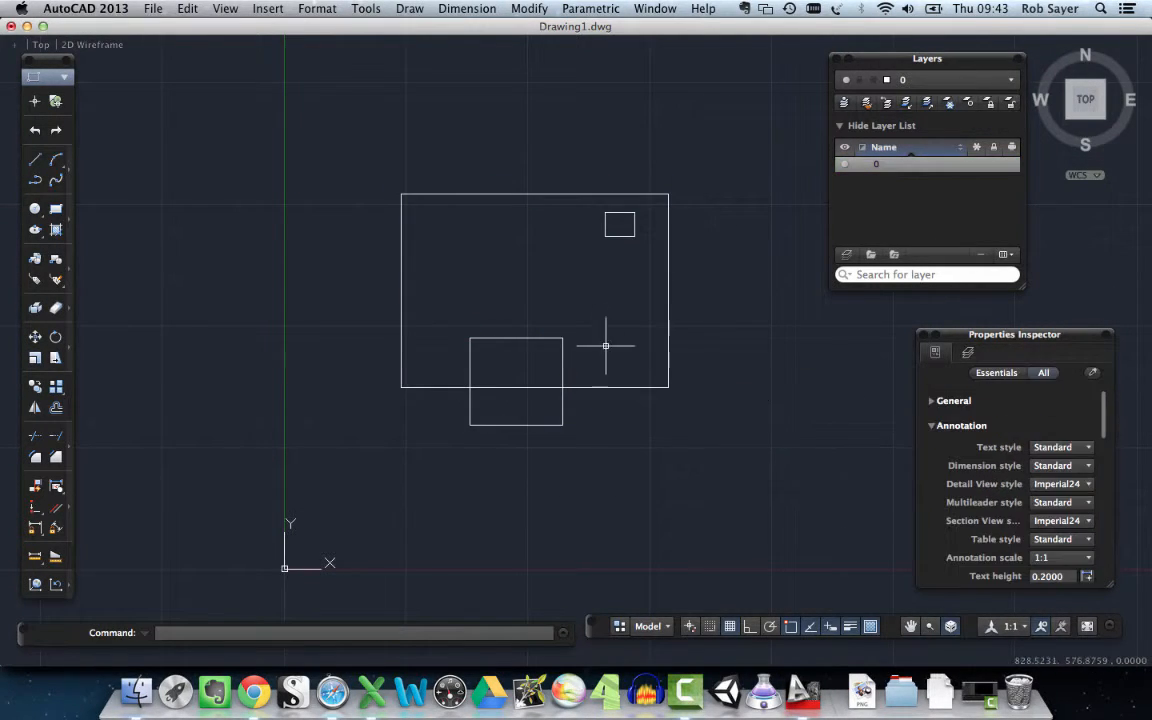
left_click(352, 316)
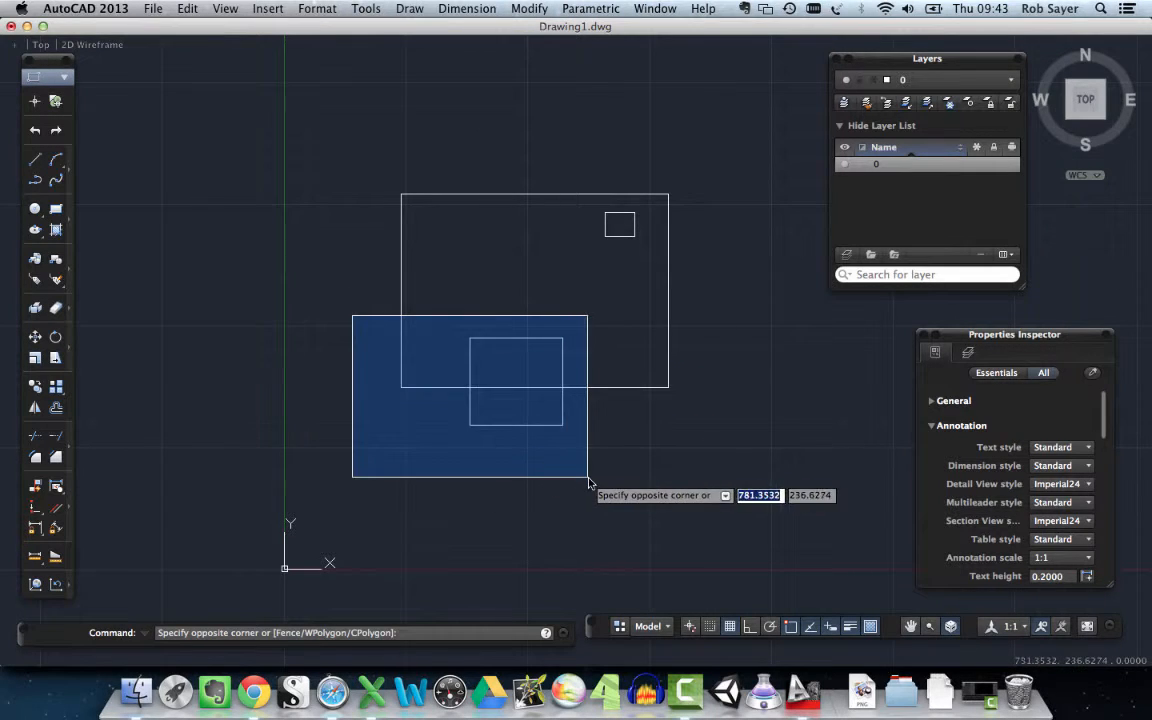
left_click(586, 478)
Try a crossing selection over the overlapping rectangle and the large rectangle's lower edge, and clear the selection
left_click(588, 477)
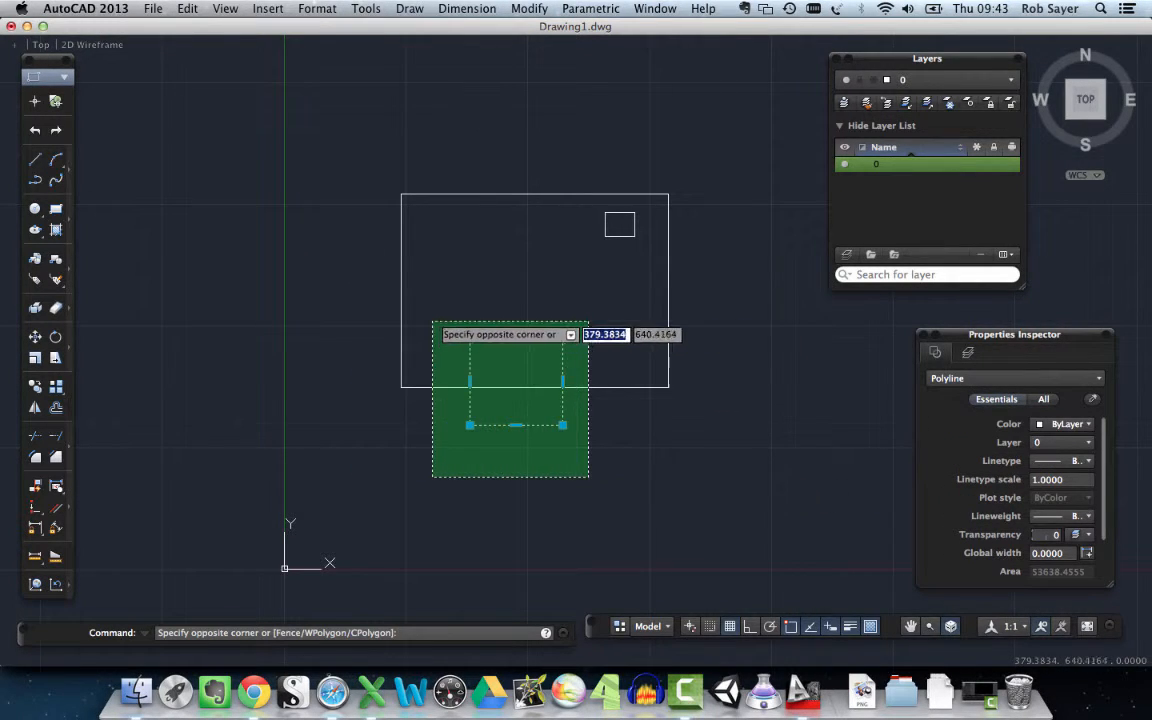
left_click(434, 319)
left_click(574, 476)
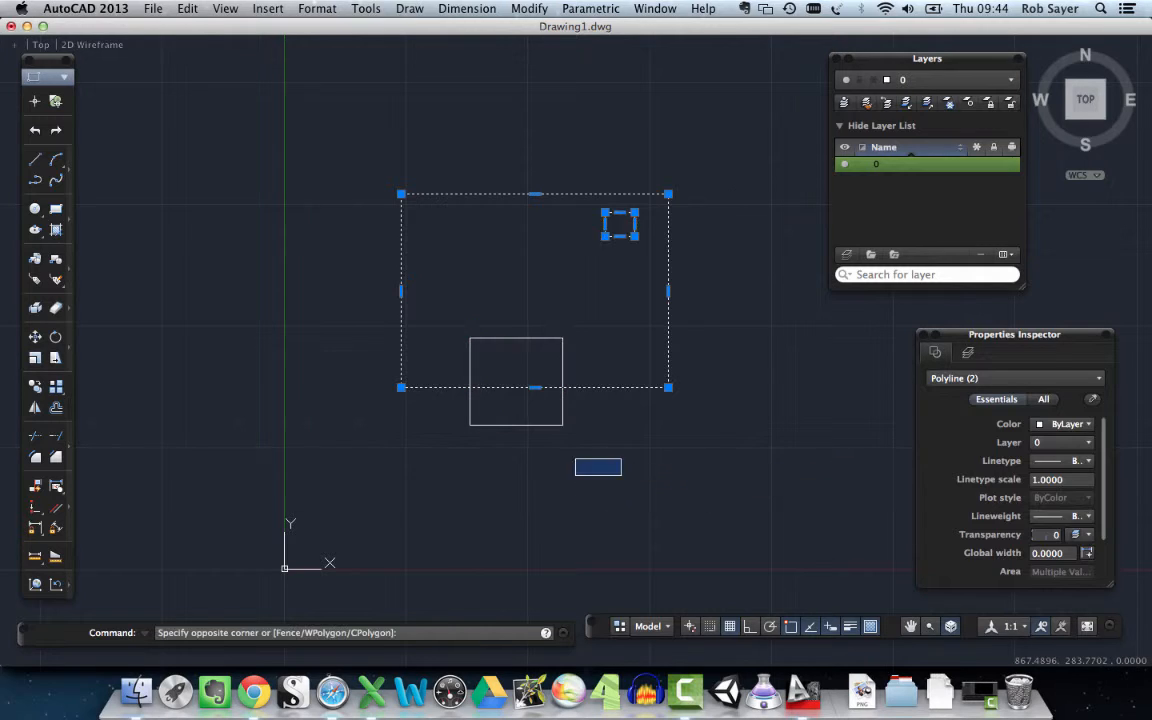
key("Escape")
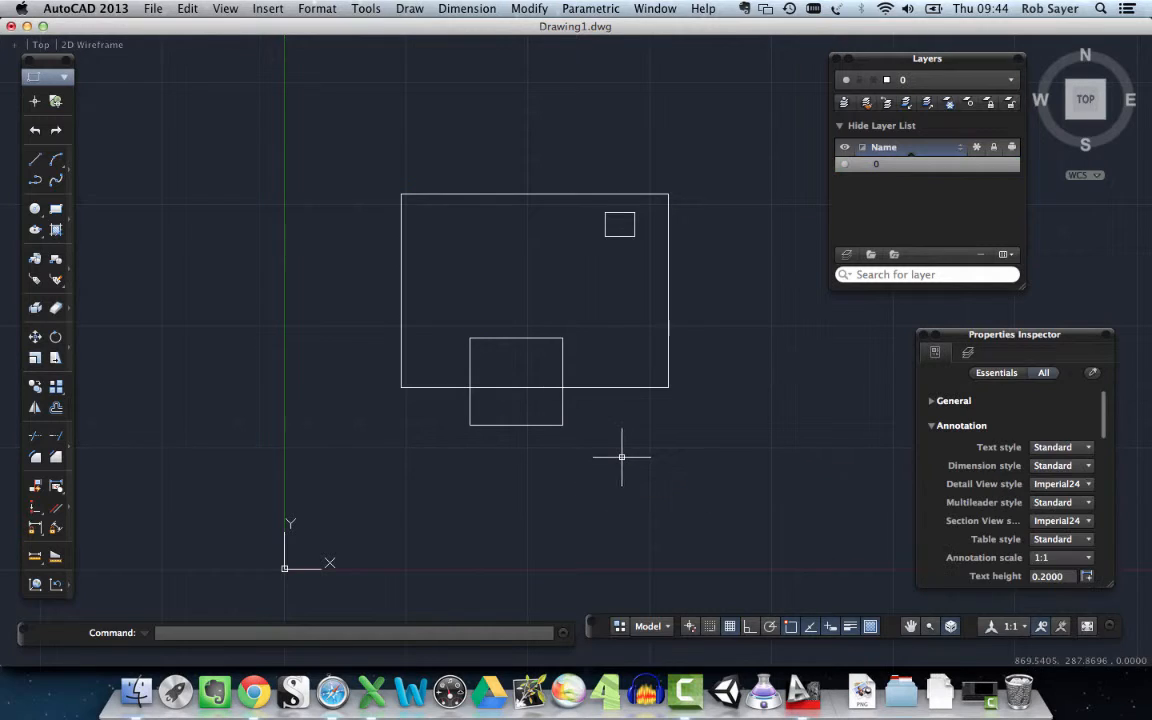
Pick the large rectangle, add the other two with a crossing selection over all three, and clear the selection
left_click(506, 193)
left_click(716, 228)
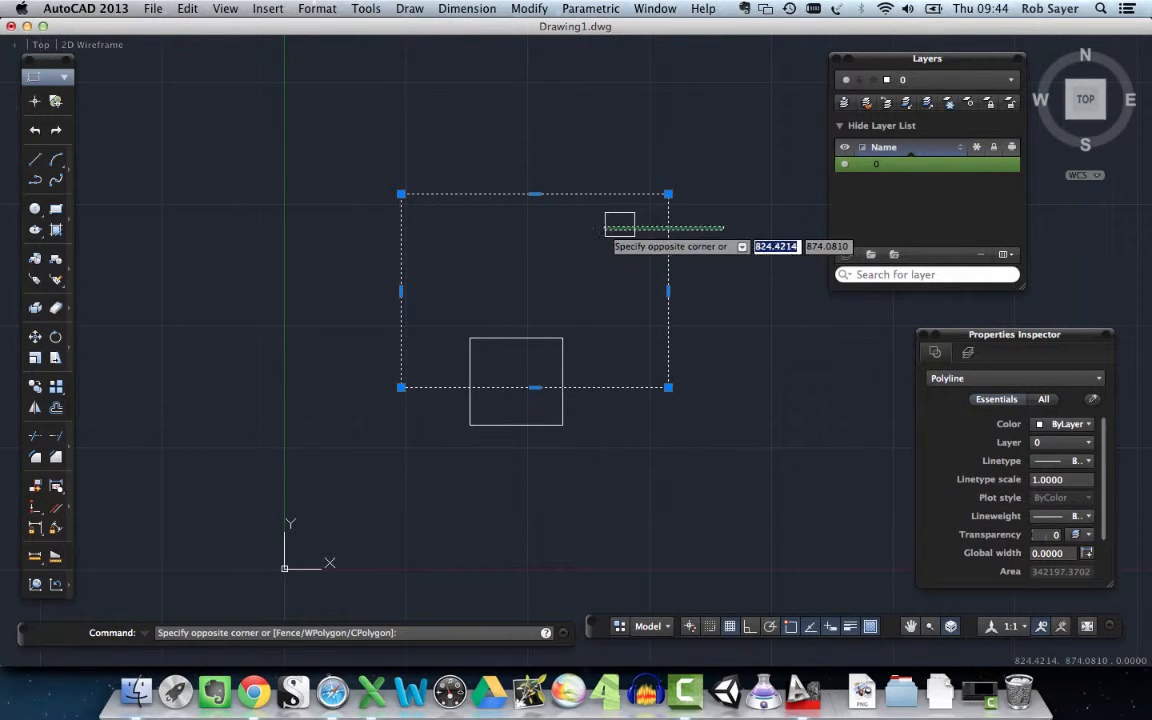
left_click(250, 491)
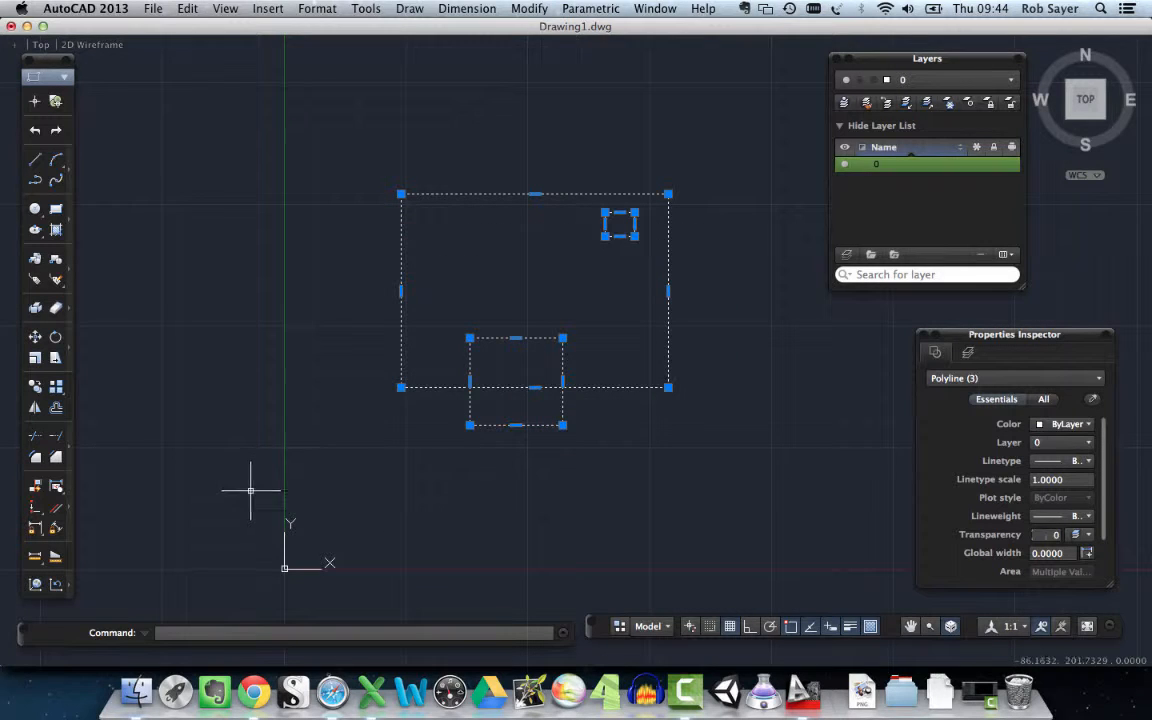
left_click(451, 144)
key("Escape")
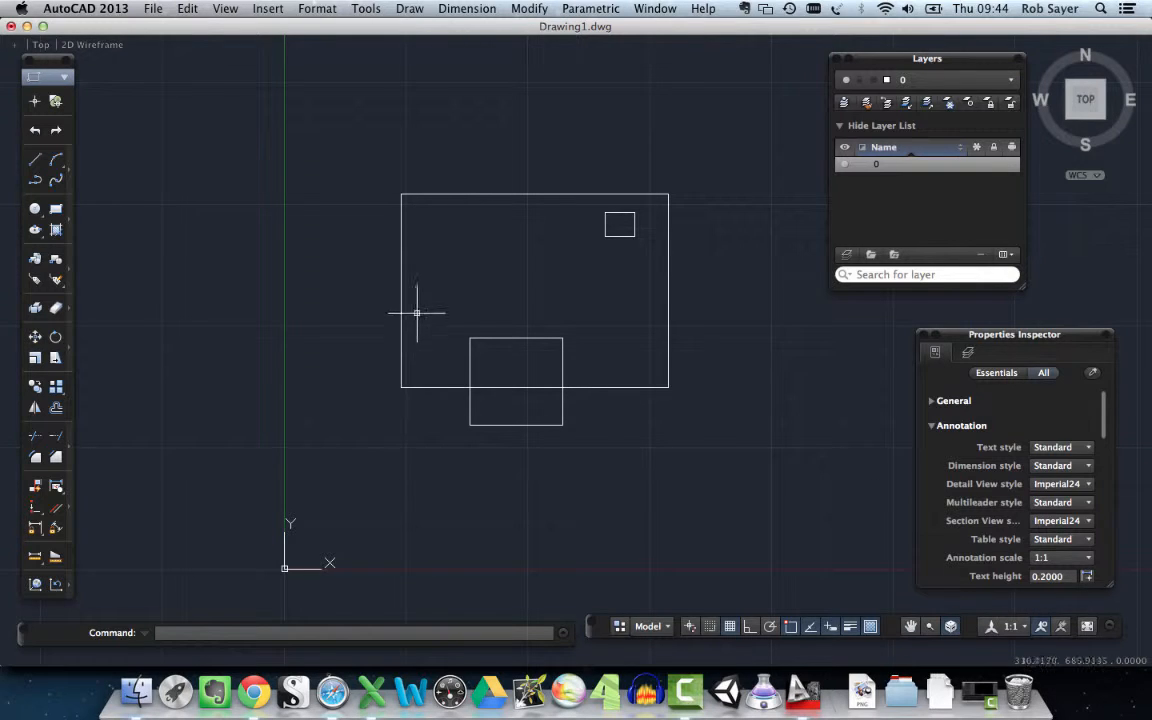
Practise zooming in and out around the middle of the large rectangle, shifting the view slightly in between
scroll(547, 295, "up", 2)
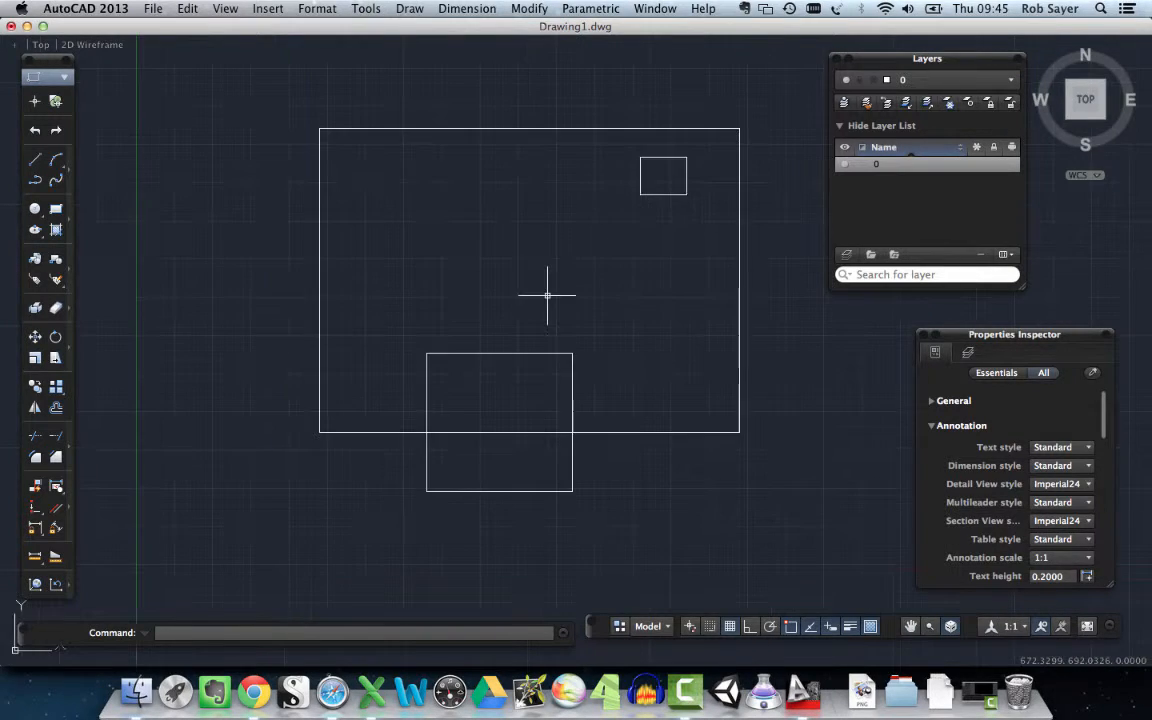
scroll(547, 295, "down", 2)
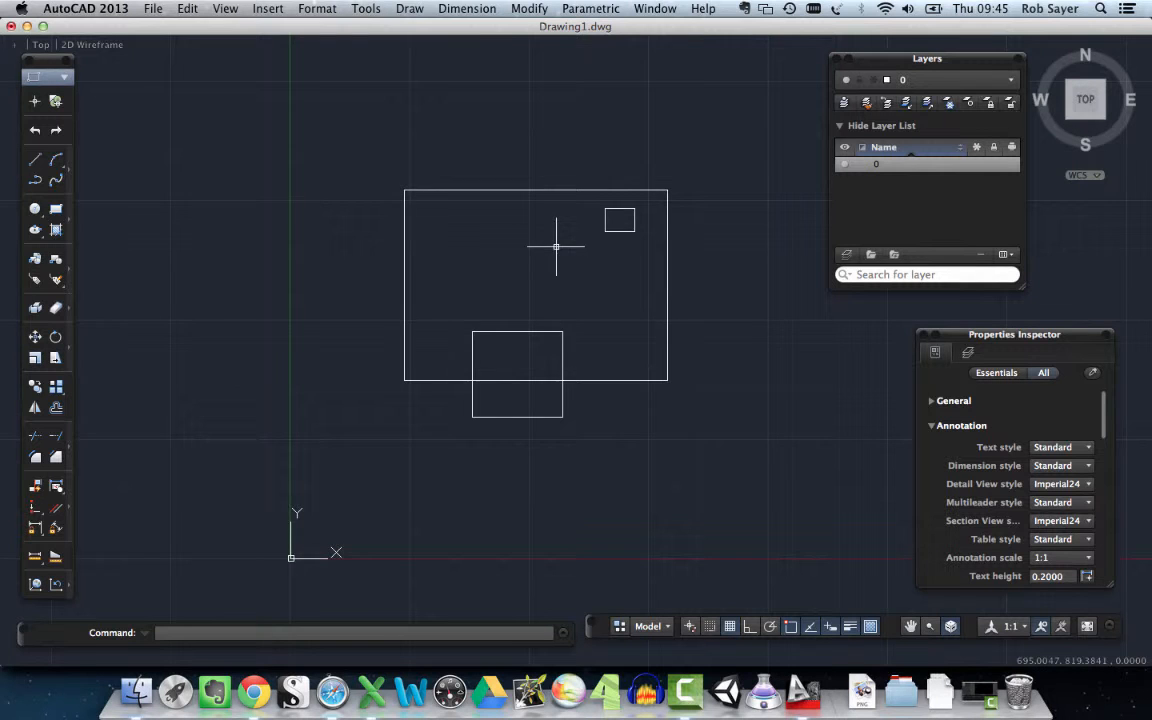
scroll(553, 247, "up", 4)
scroll(556, 245, "down", 2)
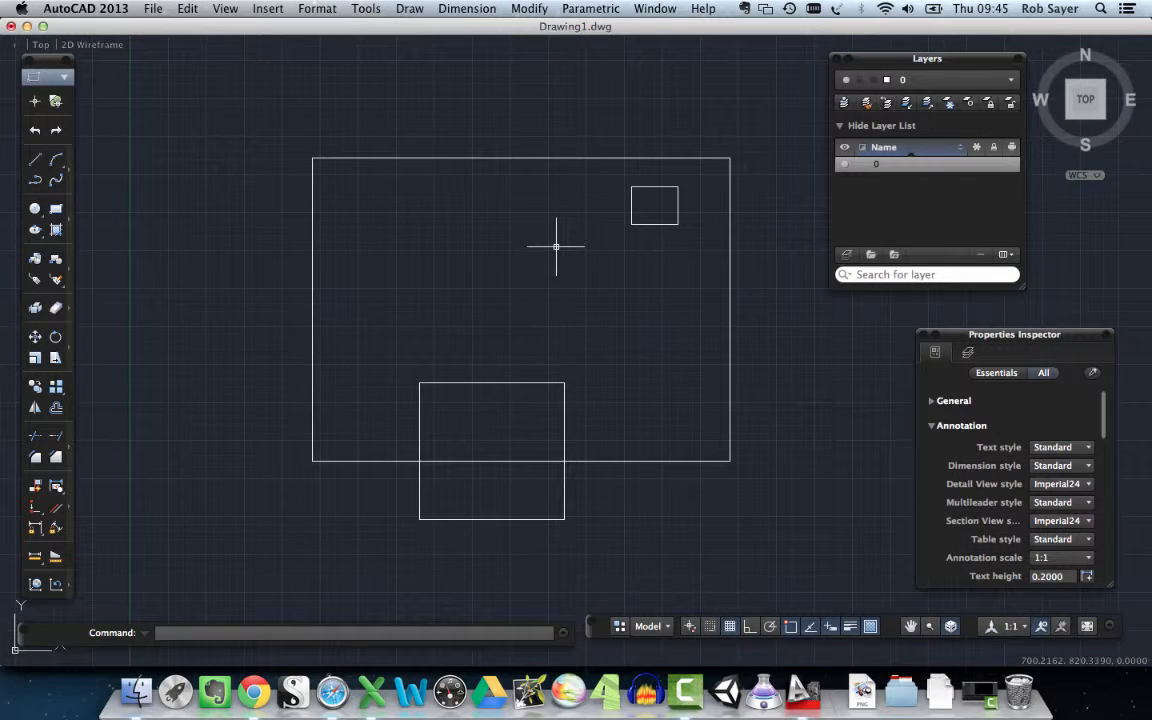
scroll(556, 245, "up", 2)
scroll(558, 247, "down", 2)
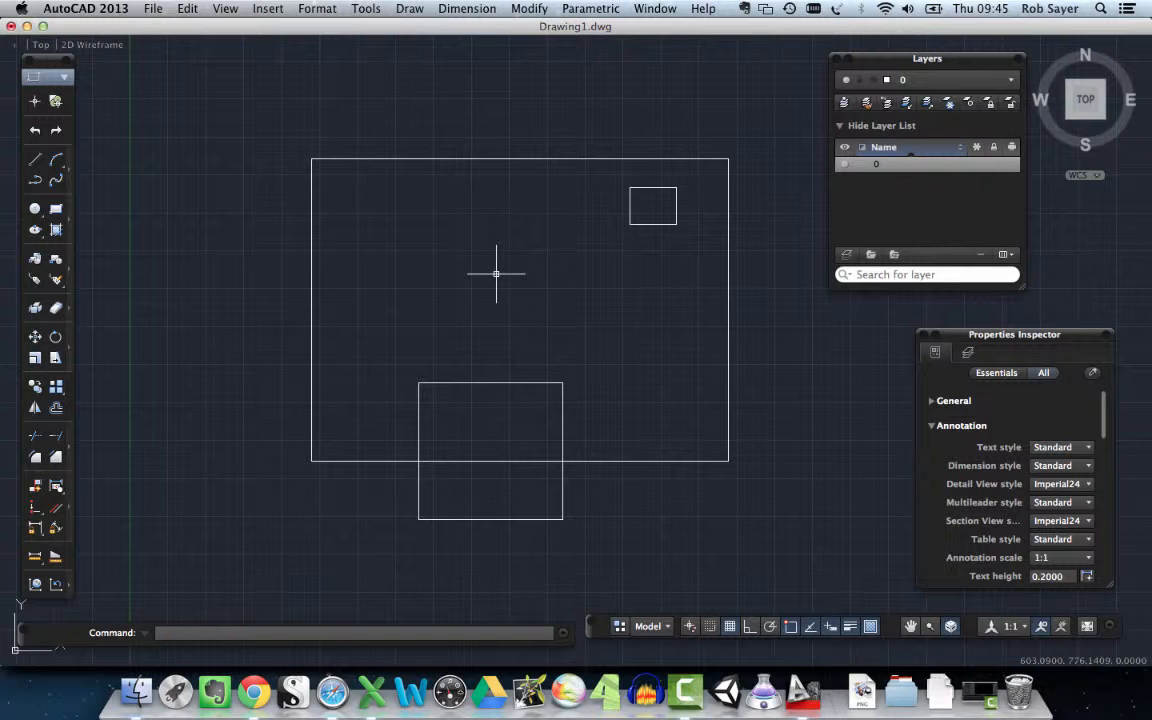
mouse_move(506, 283)
middle_mouse_down()
mouse_move(550, 288)
mouse_move(361, 288)
mouse_move(573, 268)
mouse_move(551, 282)
mouse_move(535, 266)
middle_mouse_up()
scroll(535, 266, "up", 2)
scroll(535, 266, "down", 2)
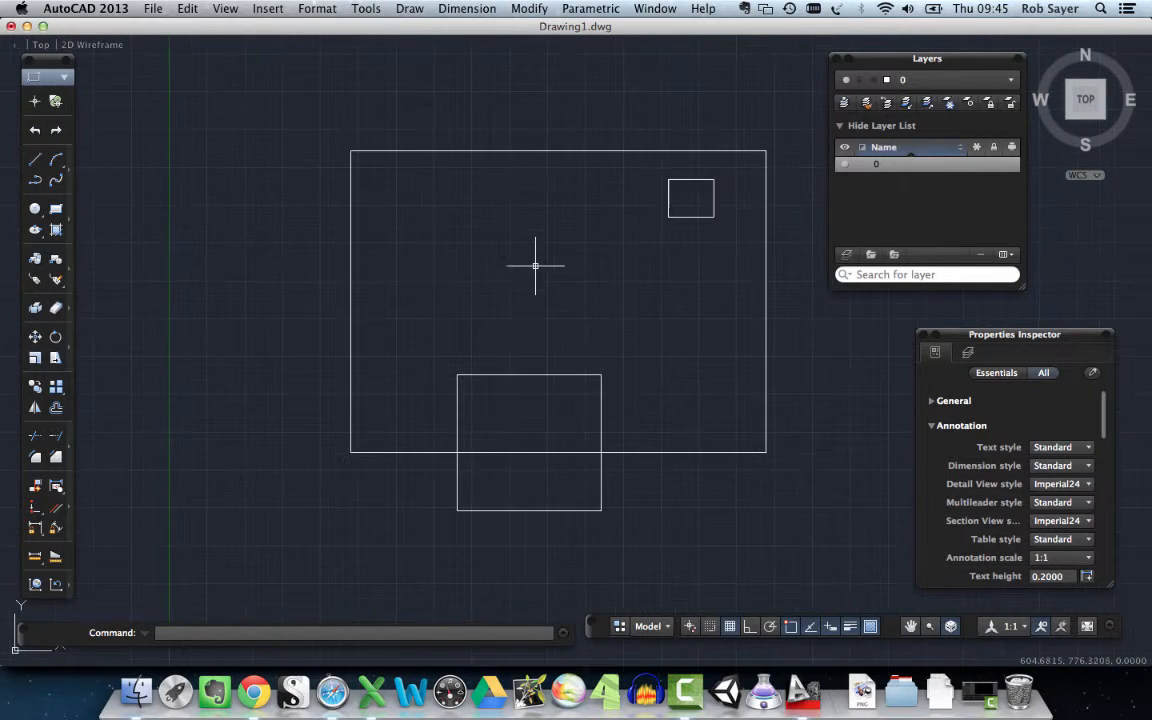
scroll(535, 266, "up", 2)
scroll(591, 262, "down", 2)
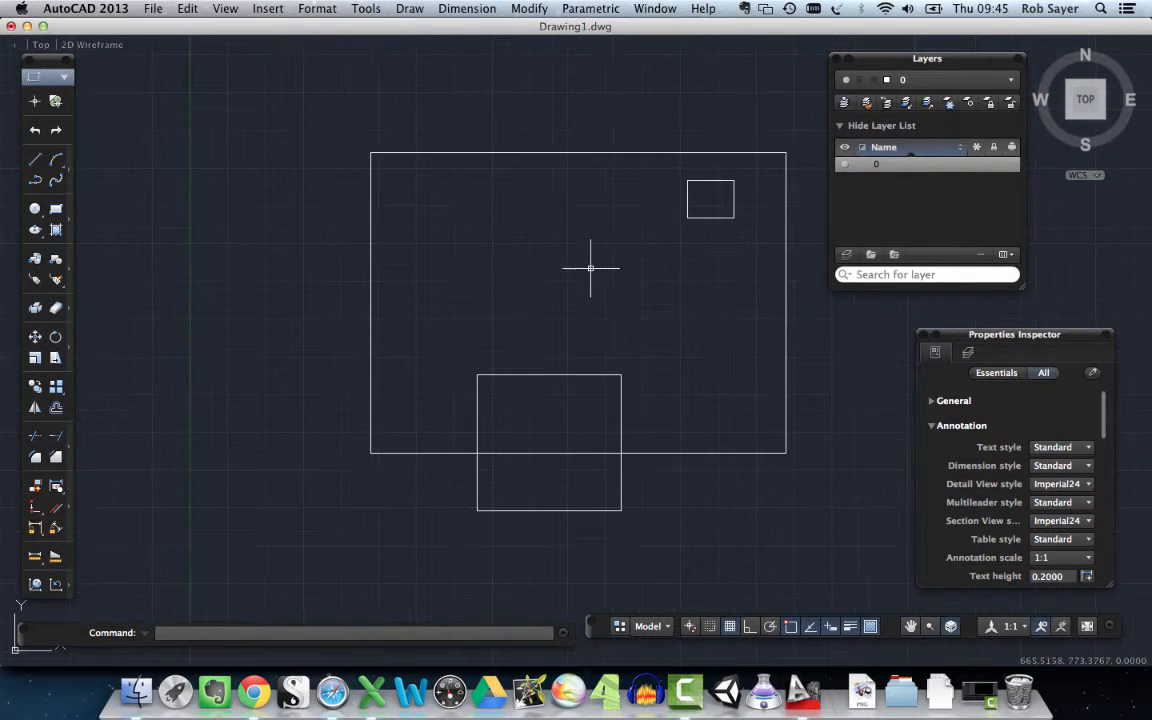
scroll(591, 262, "up", 2)
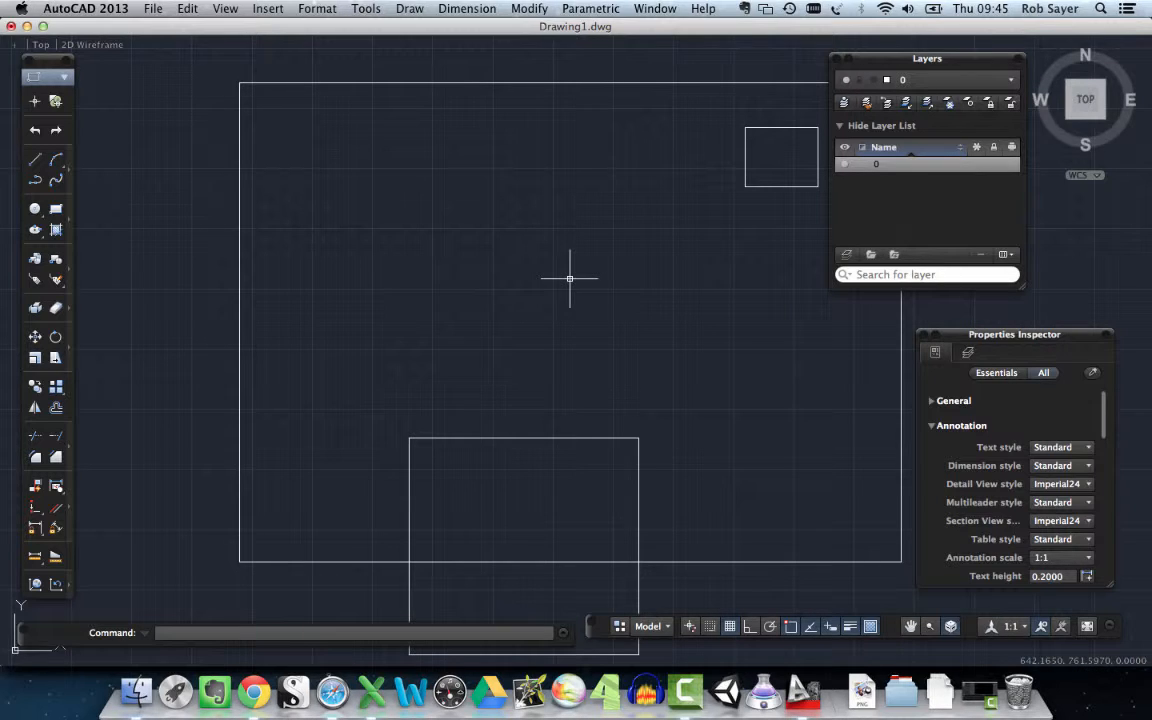
Pan the enlarged view in short moves until the large rectangle's whole upper part is in view
mouse_move(576, 285)
middle_mouse_down()
mouse_move(566, 293)
mouse_move(598, 279)
mouse_move(525, 319)
mouse_move(545, 288)
middle_mouse_up()
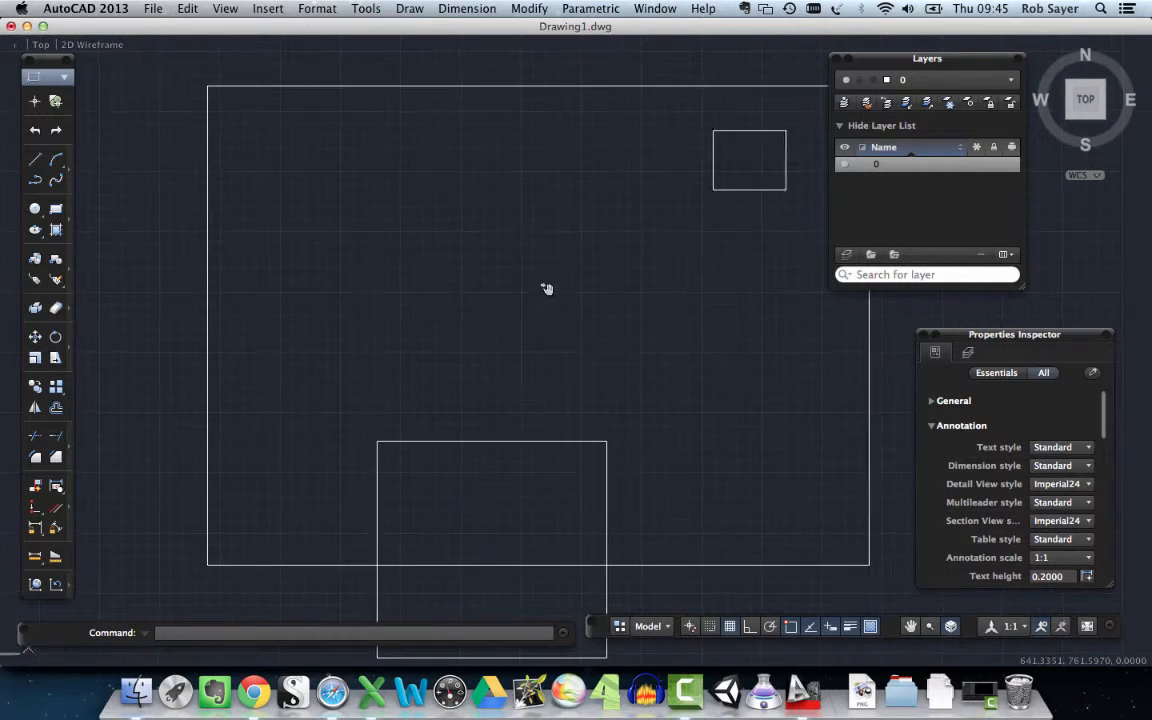
mouse_move(435, 285)
middle_mouse_down()
mouse_move(467, 297)
mouse_move(458, 311)
mouse_move(398, 247)
mouse_move(427, 257)
middle_mouse_up()
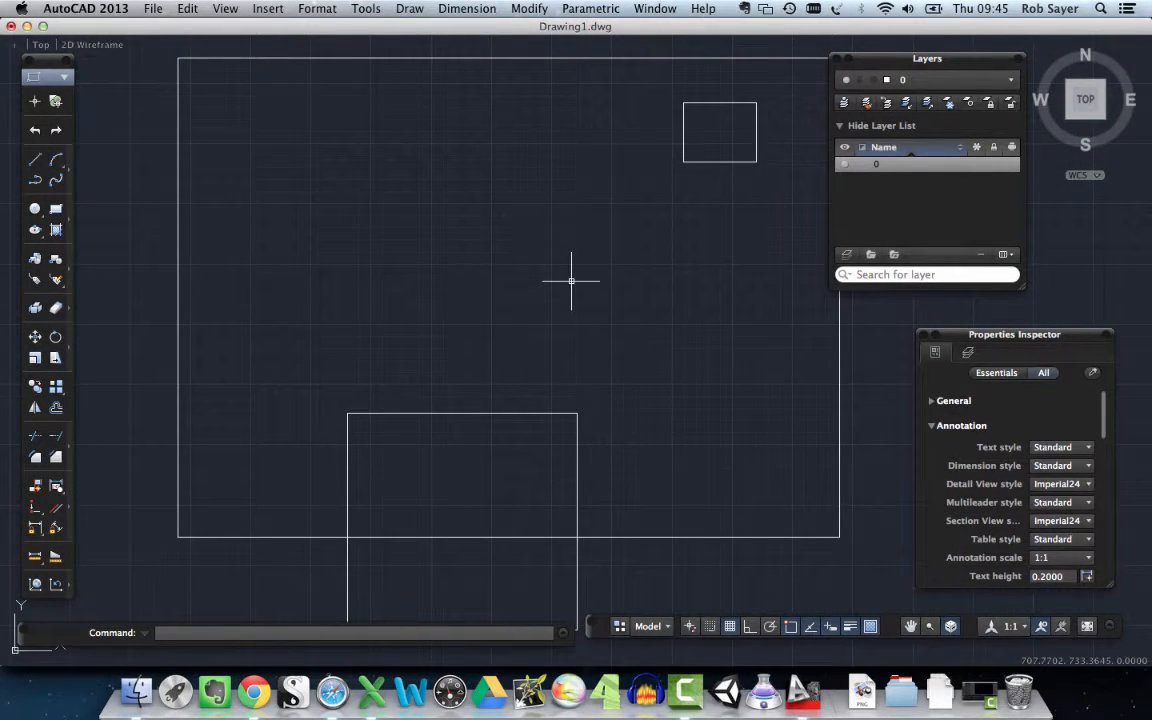
mouse_move(580, 290)
middle_mouse_down()
mouse_move(563, 280)
mouse_move(630, 329)
mouse_move(560, 306)
middle_mouse_up()
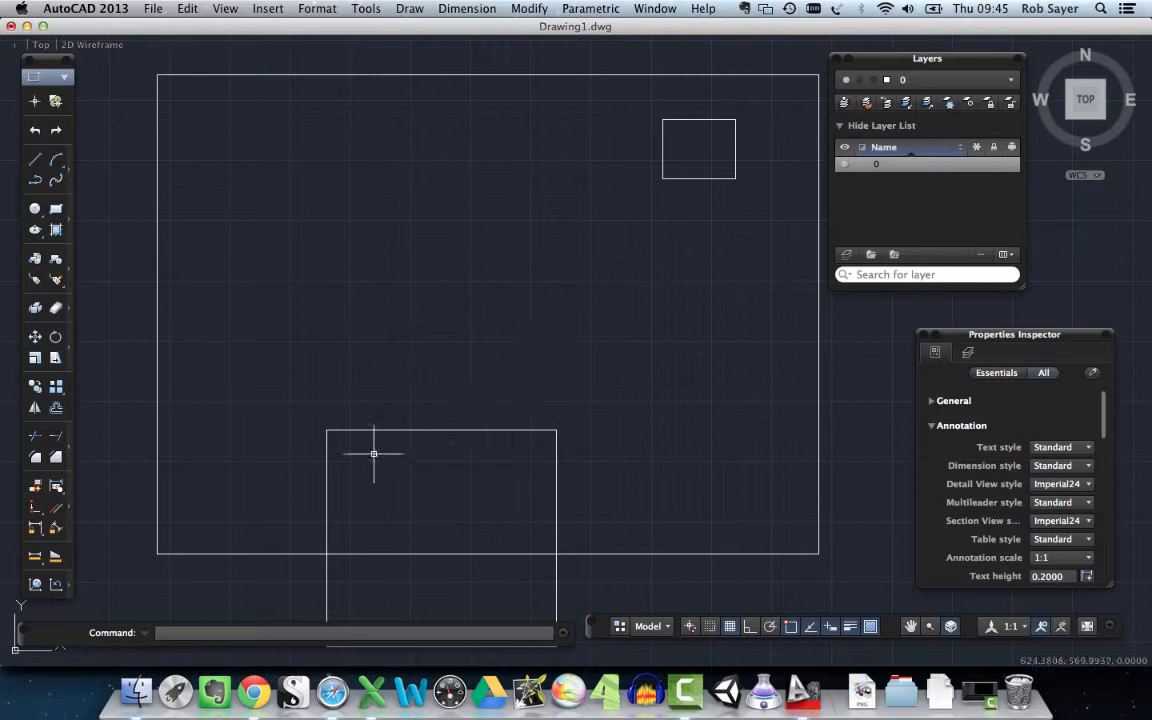
Zoom in on the overlapping rectangle's upper-left corner and the large rectangle's lower-right corner, and zoom back out
scroll(334, 437, "up", 4)
scroll(322, 420, "up", 2)
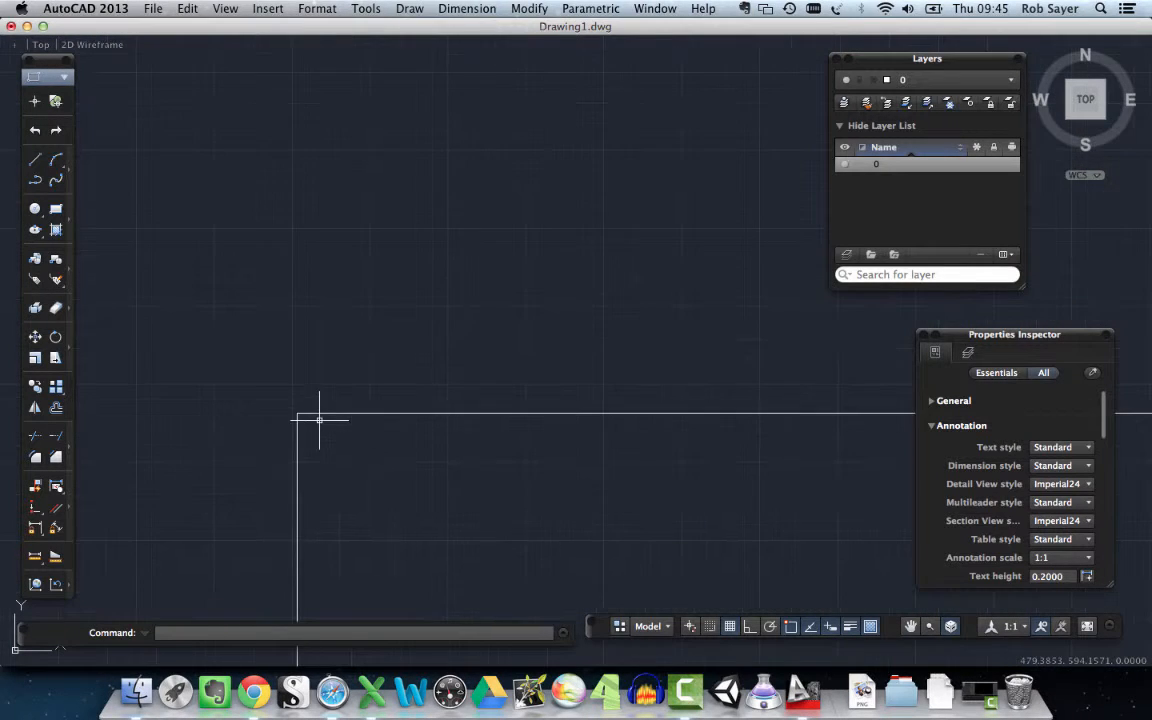
scroll(300, 410, "down", 5)
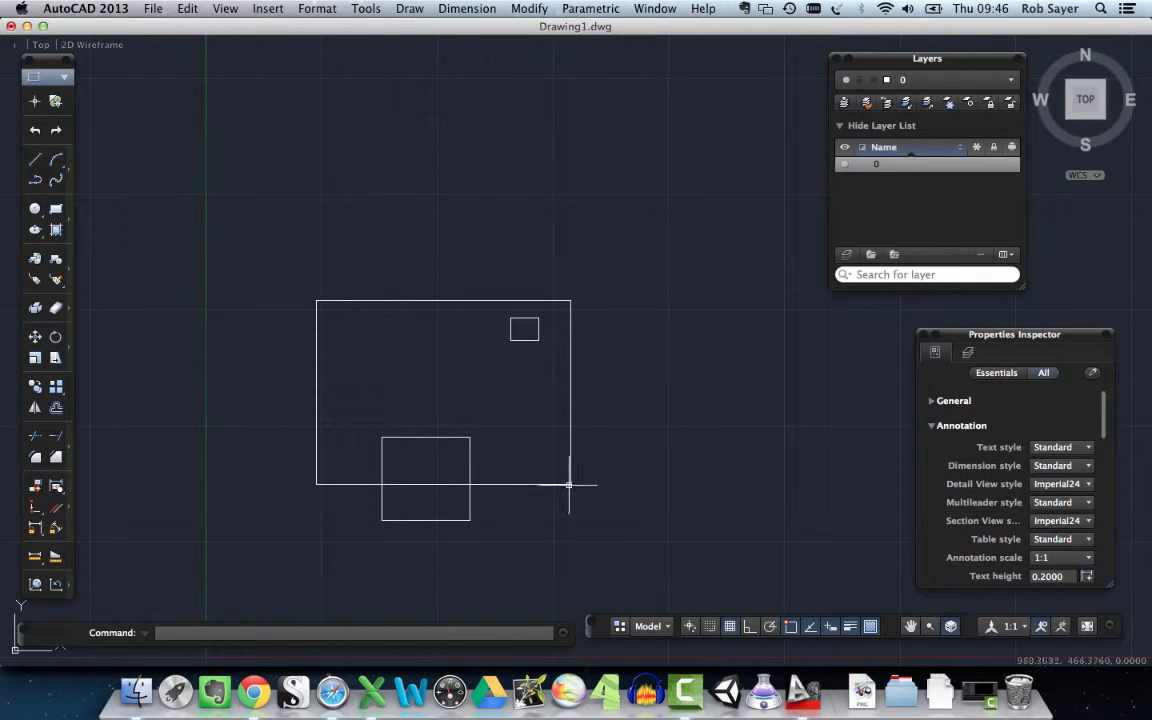
scroll(569, 485, "up", 3)
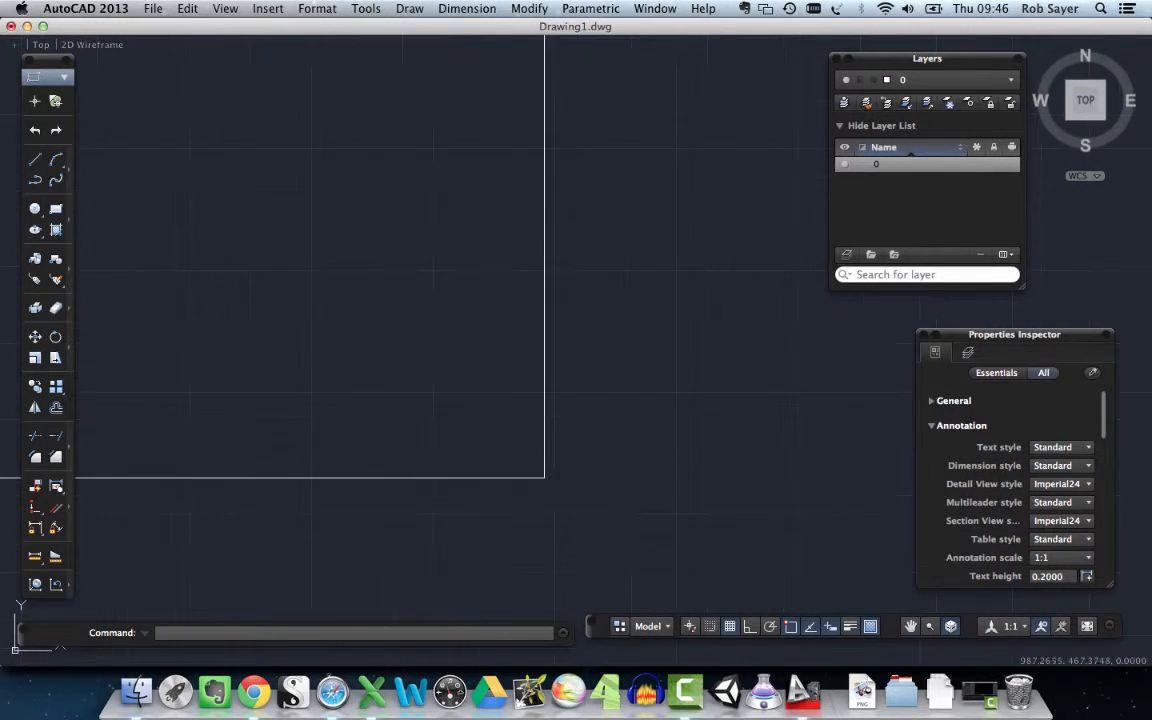
scroll(550, 465, "down", 6)
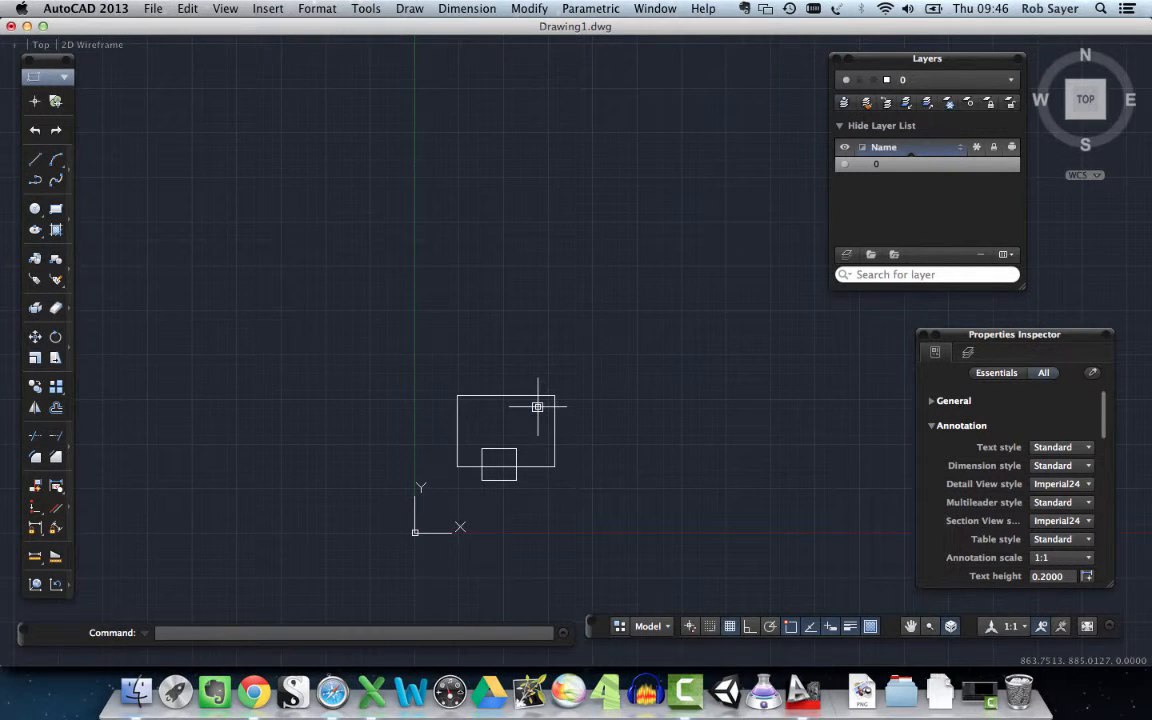
Zoom in on the small rectangle, zoom out to all three rectangles, and zoom closely into the small one again
scroll(535, 406, "up", 5)
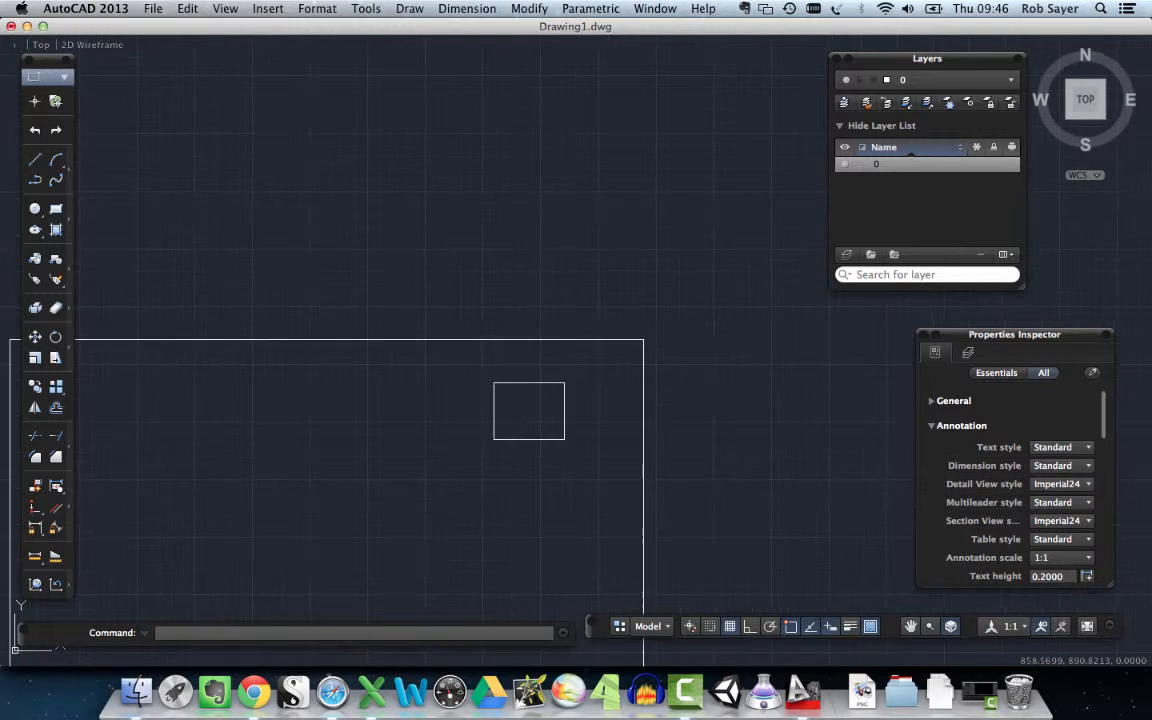
scroll(525, 406, "up", 2)
scroll(525, 406, "down", 6)
scroll(525, 406, "up", 2)
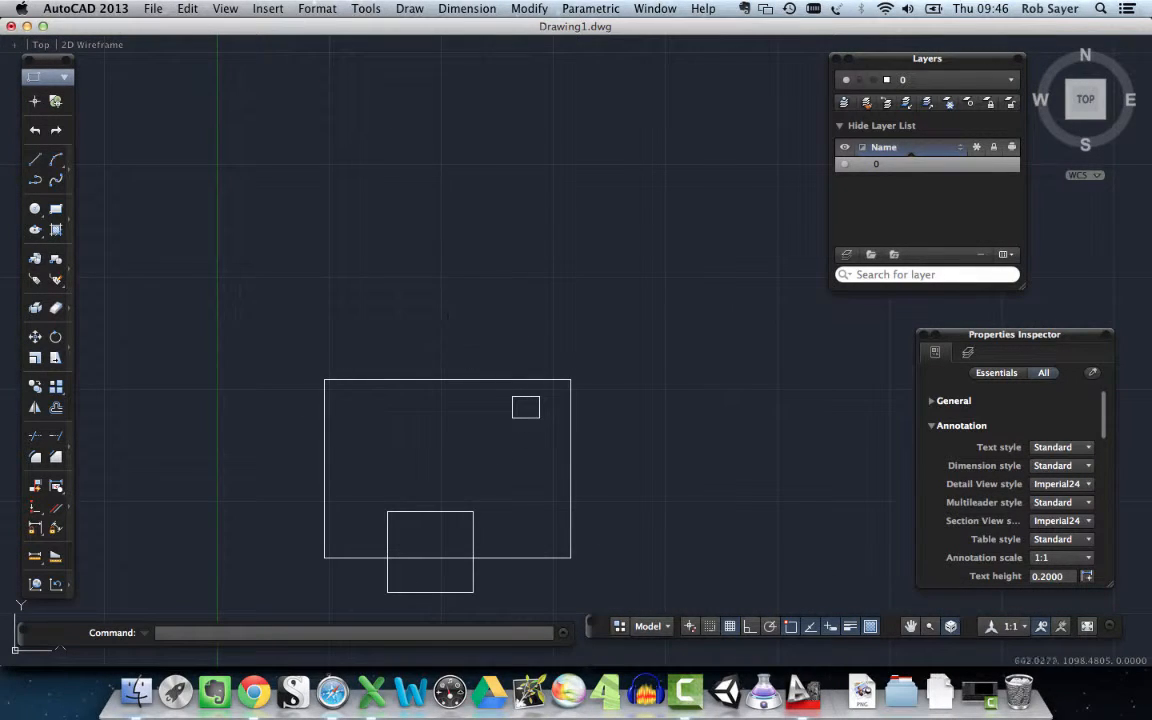
scroll(467, 405, "up", 3)
scroll(725, 445, "up", 4)
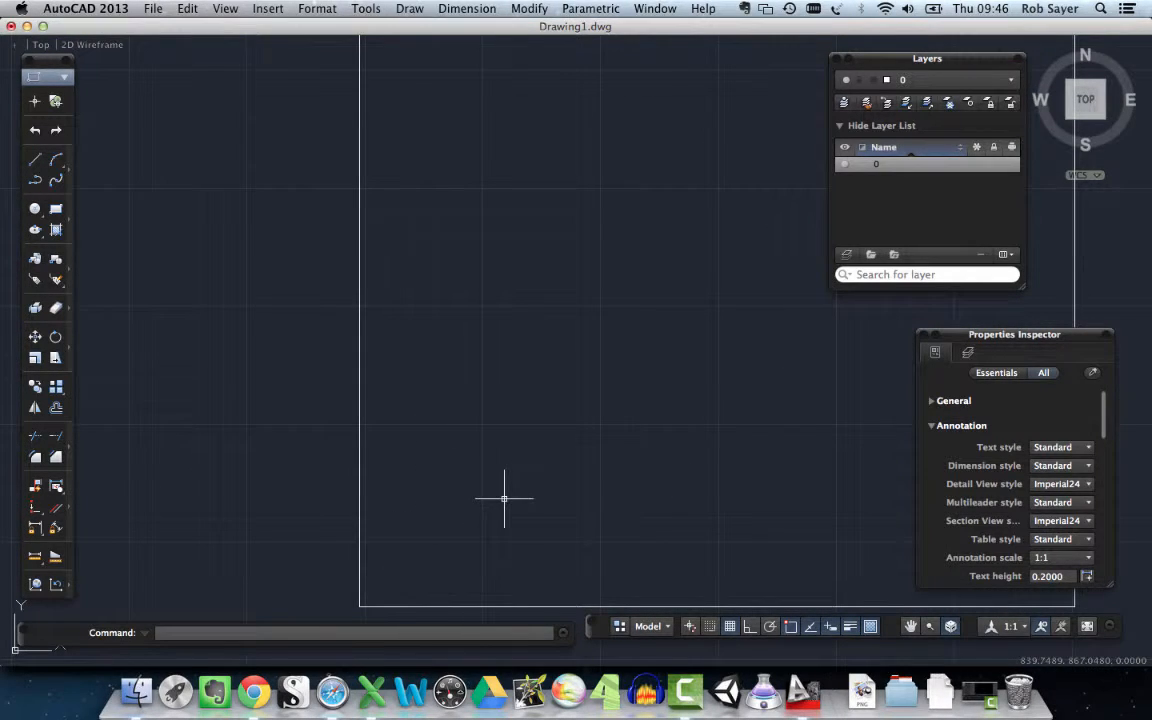
Apply Zoom All to the drawing and look over the available zoom options without choosing another one
left_click(226, 9)
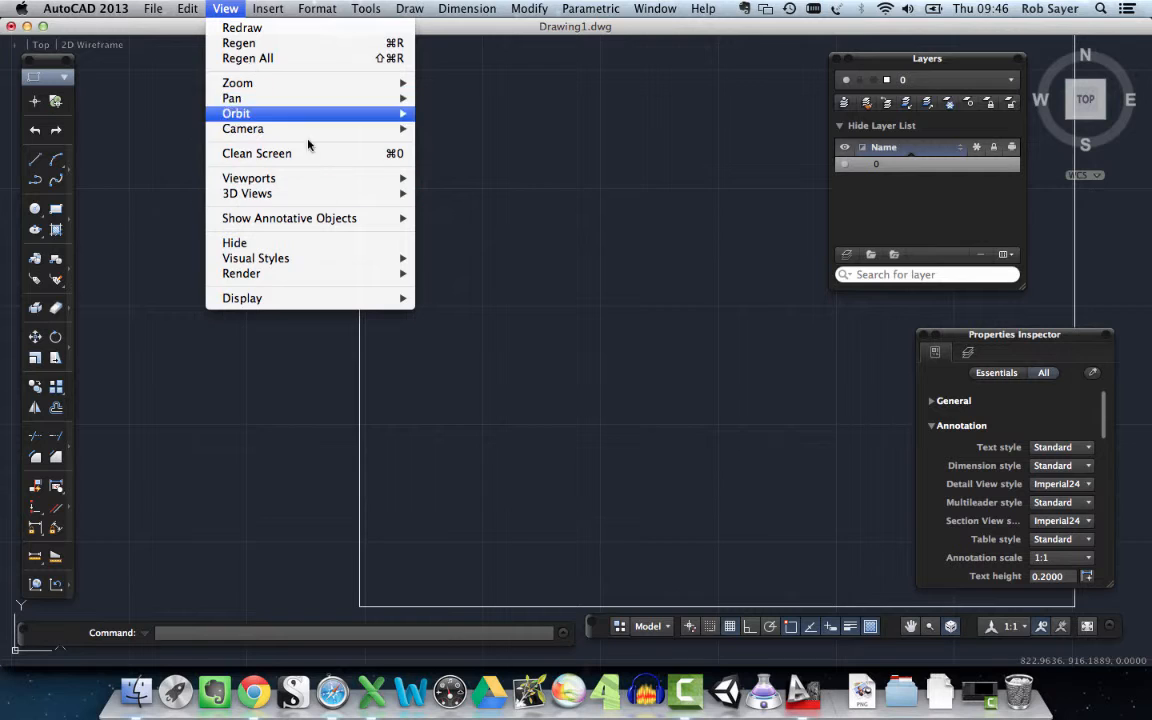
mouse_move(307, 90)
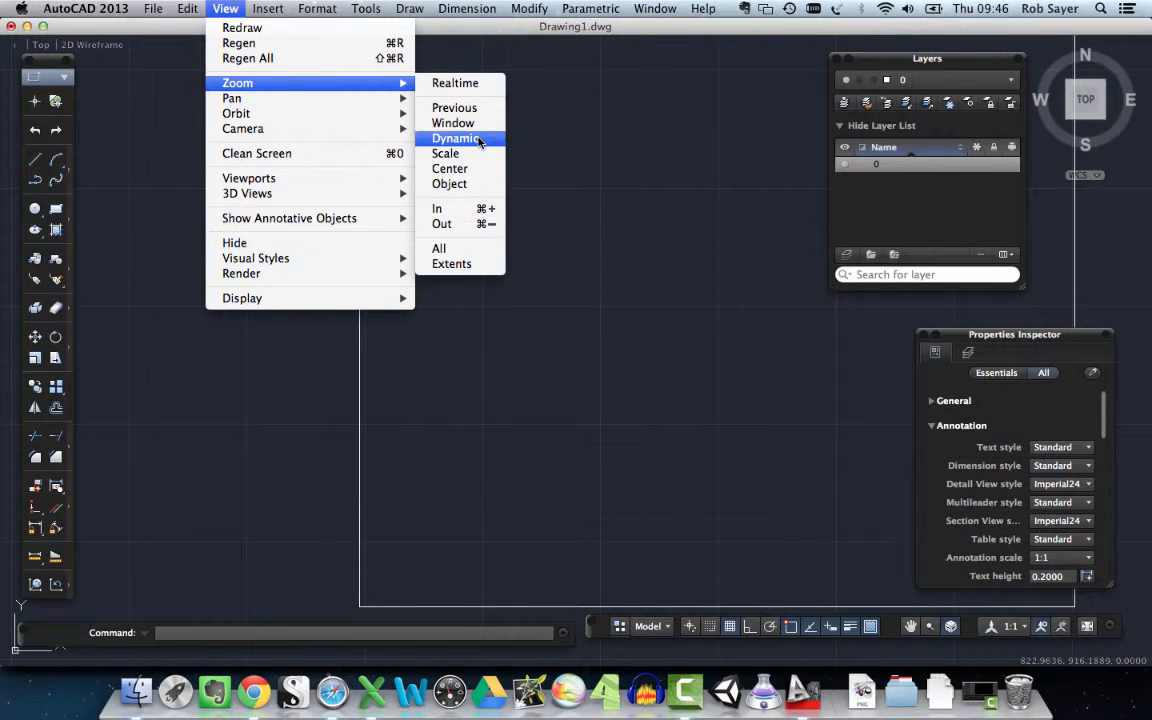
left_click(464, 251)
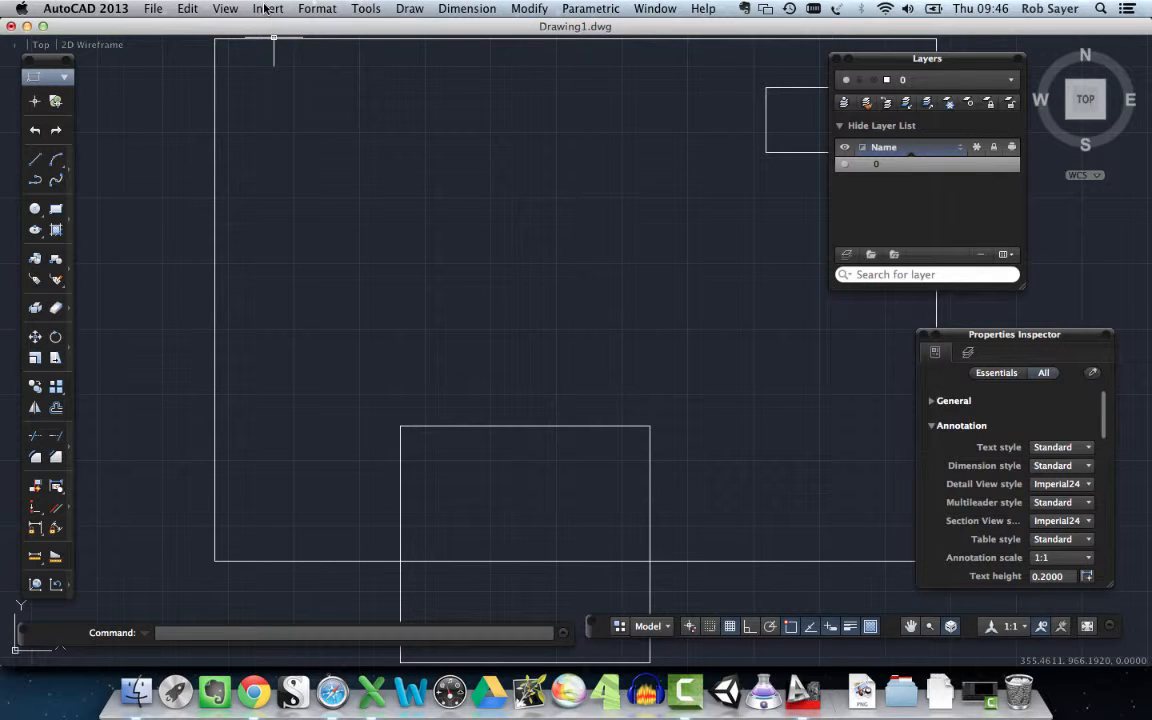
left_click(225, 8)
mouse_move(267, 92)
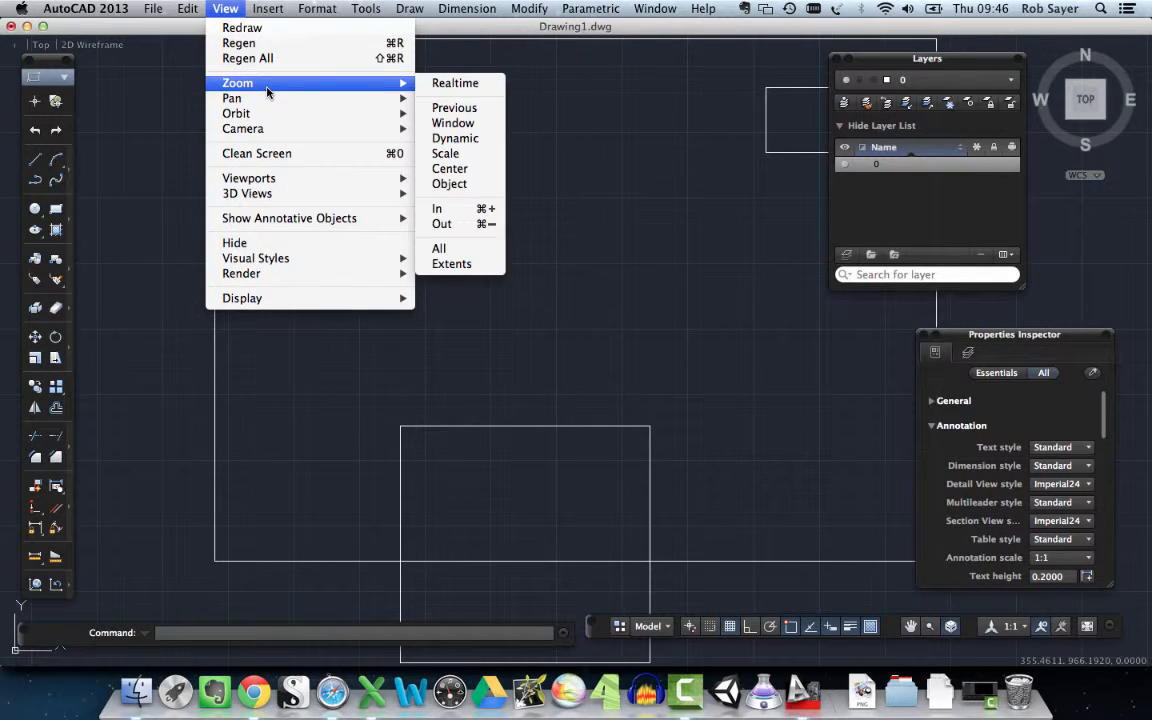
left_click(660, 144)
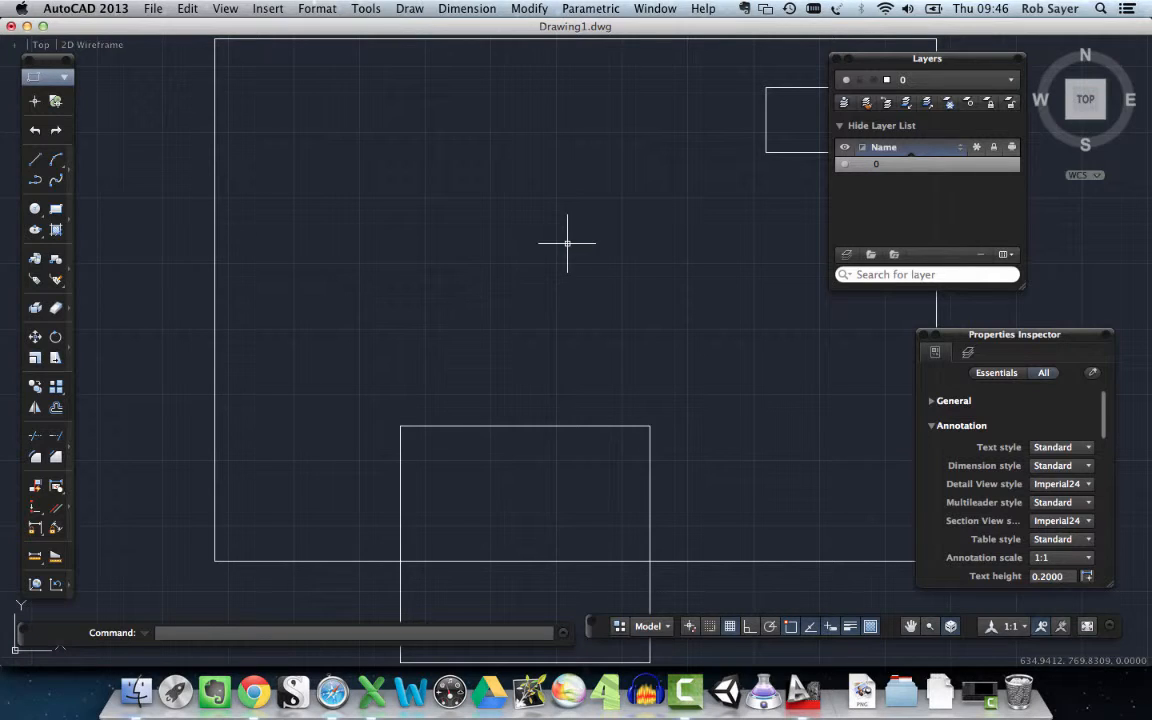
Run the ZOOM command with the All option and zoom in on the upper part of the overlapping rectangle
type("zoom")
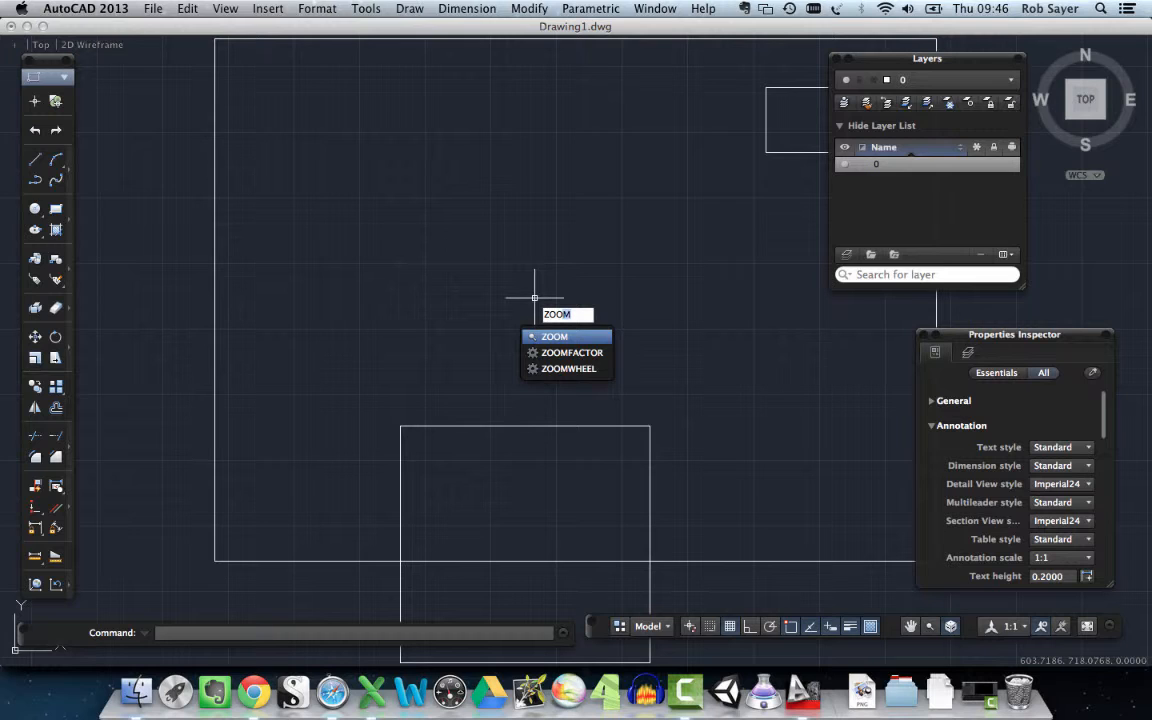
key("Return")
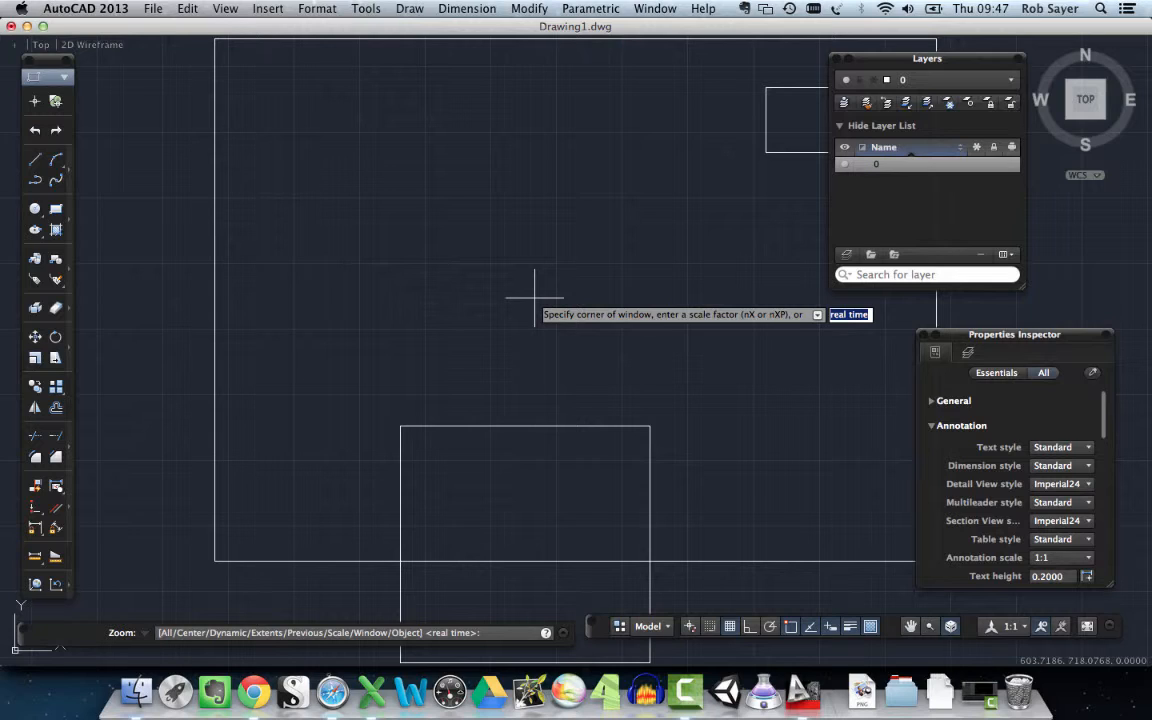
type("a")
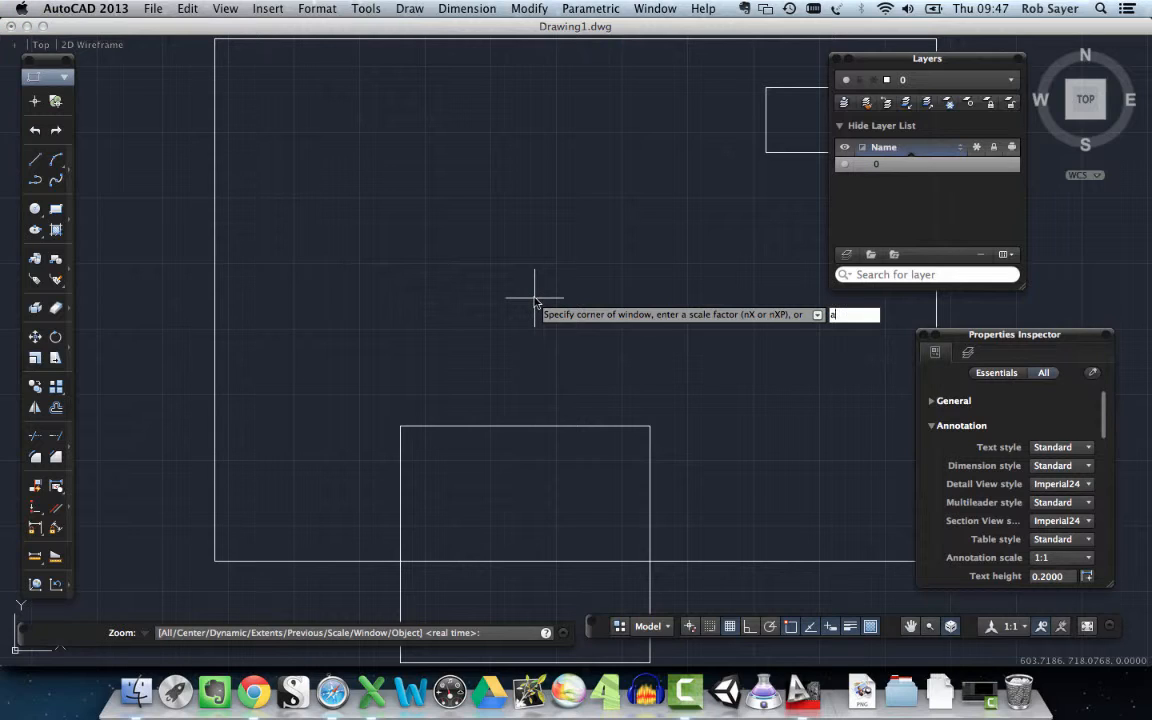
key("Return")
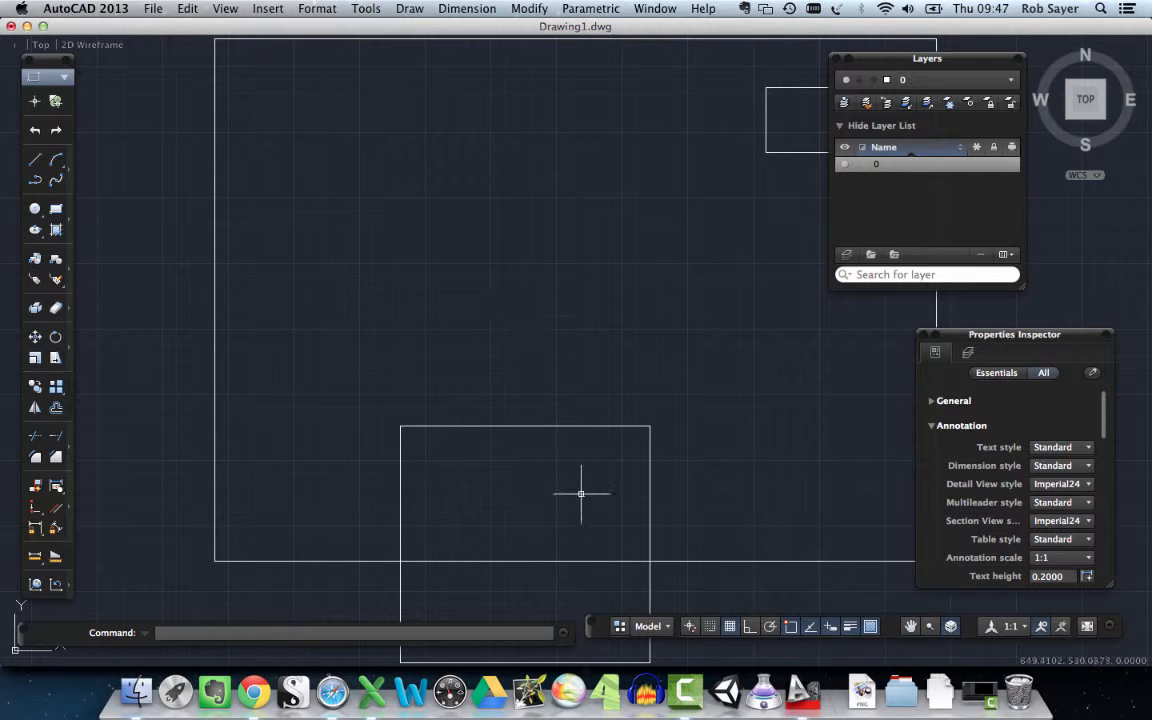
scroll(506, 494, "up", 8)
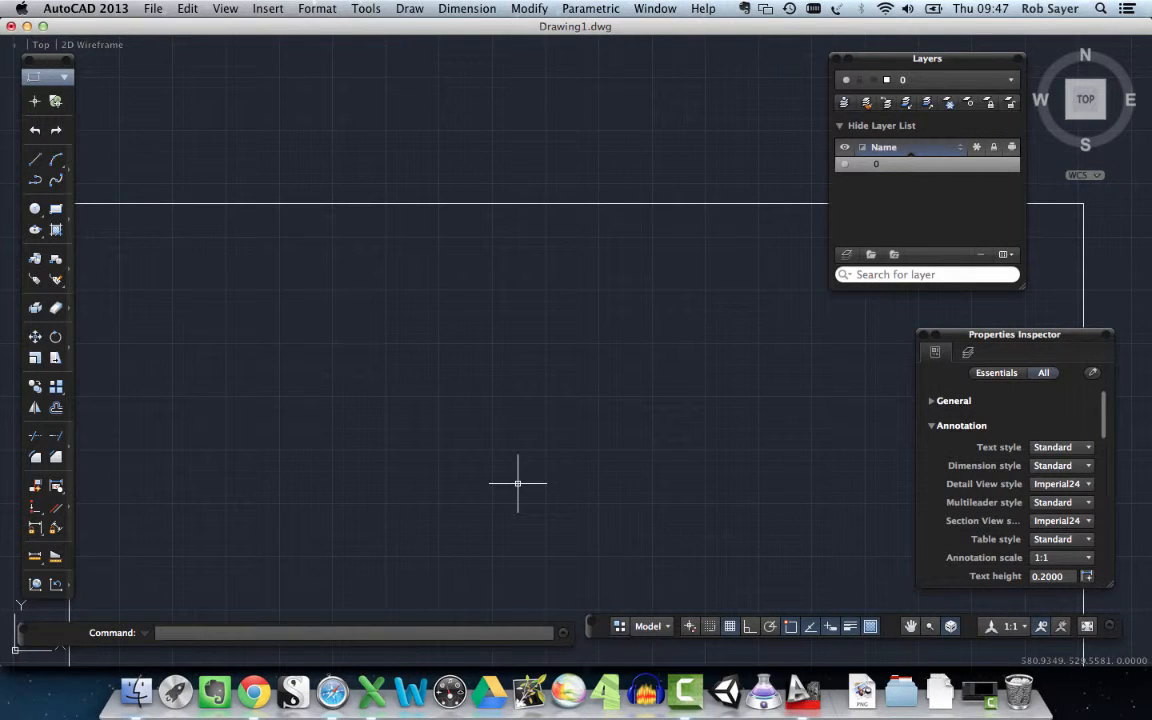
Run the ZOOM command with the All option to bring the whole drawing back into view
type("zzo")
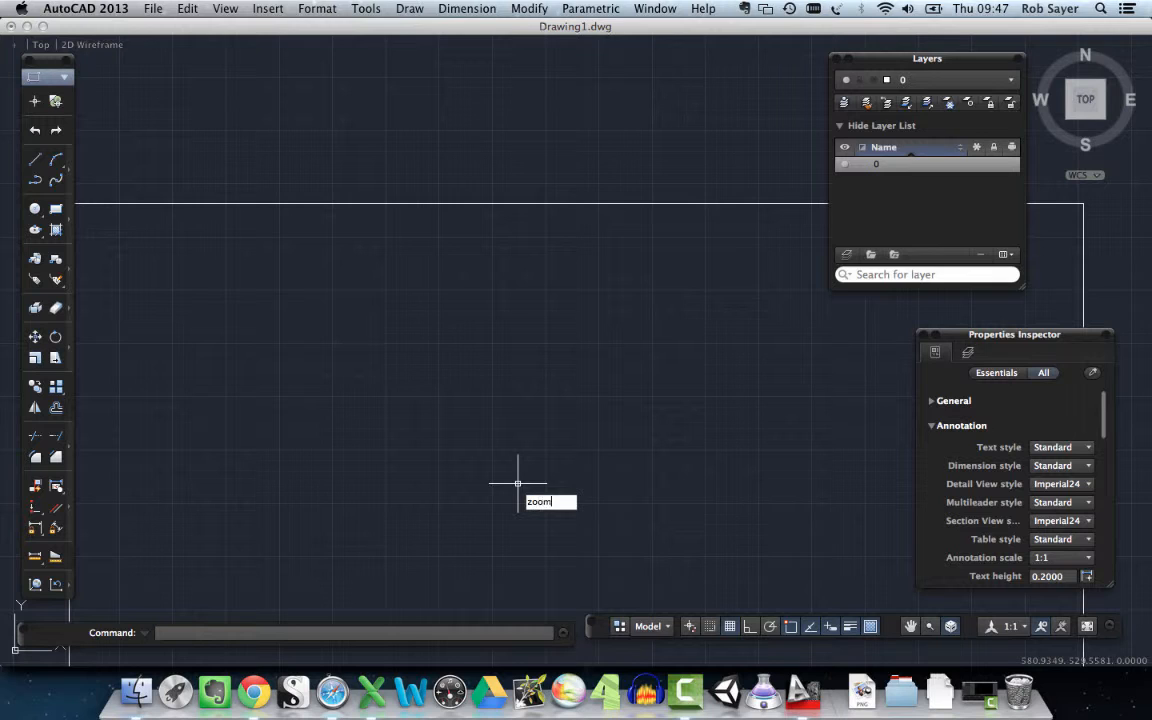
type("m")
key("Return")
type("e")
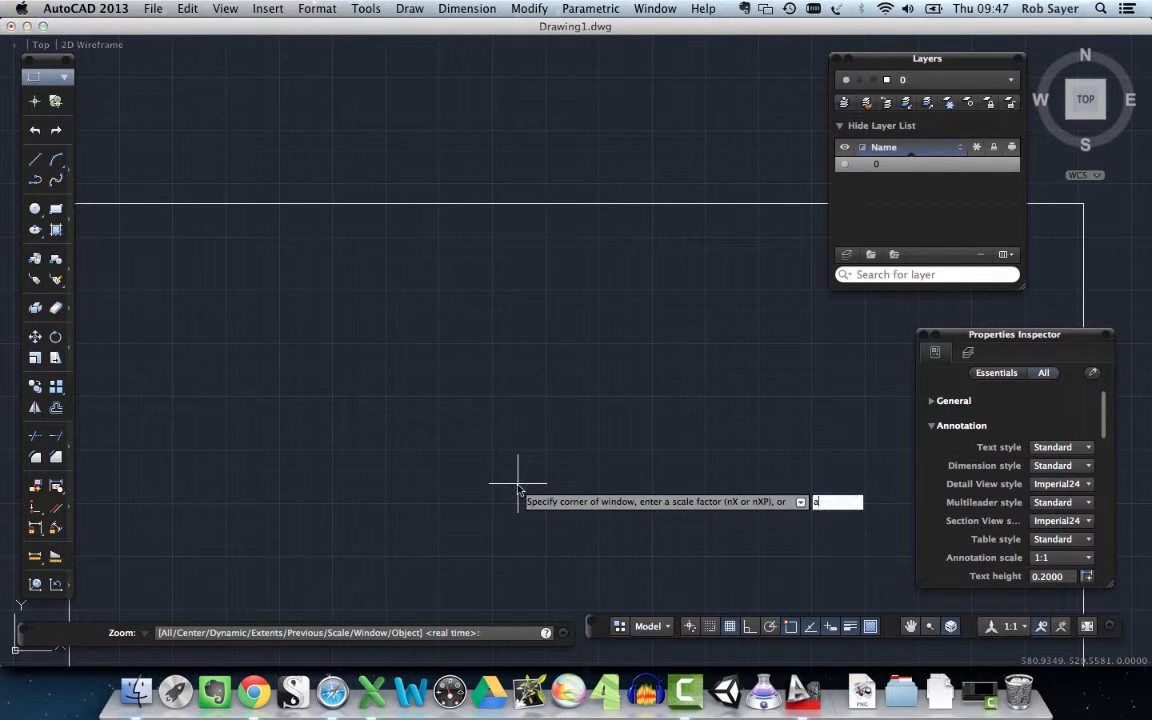
key("Return")
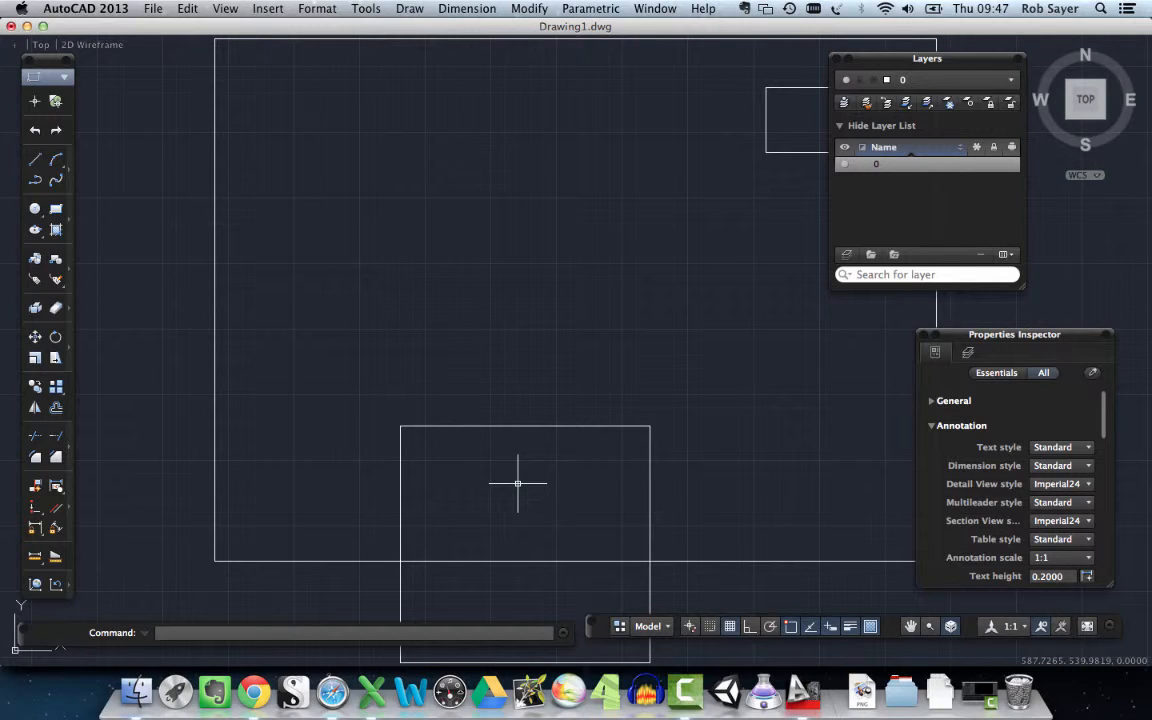
Run the ZOOM command with the Extents option to fit all the drawn rectangles in the view
type("zo")
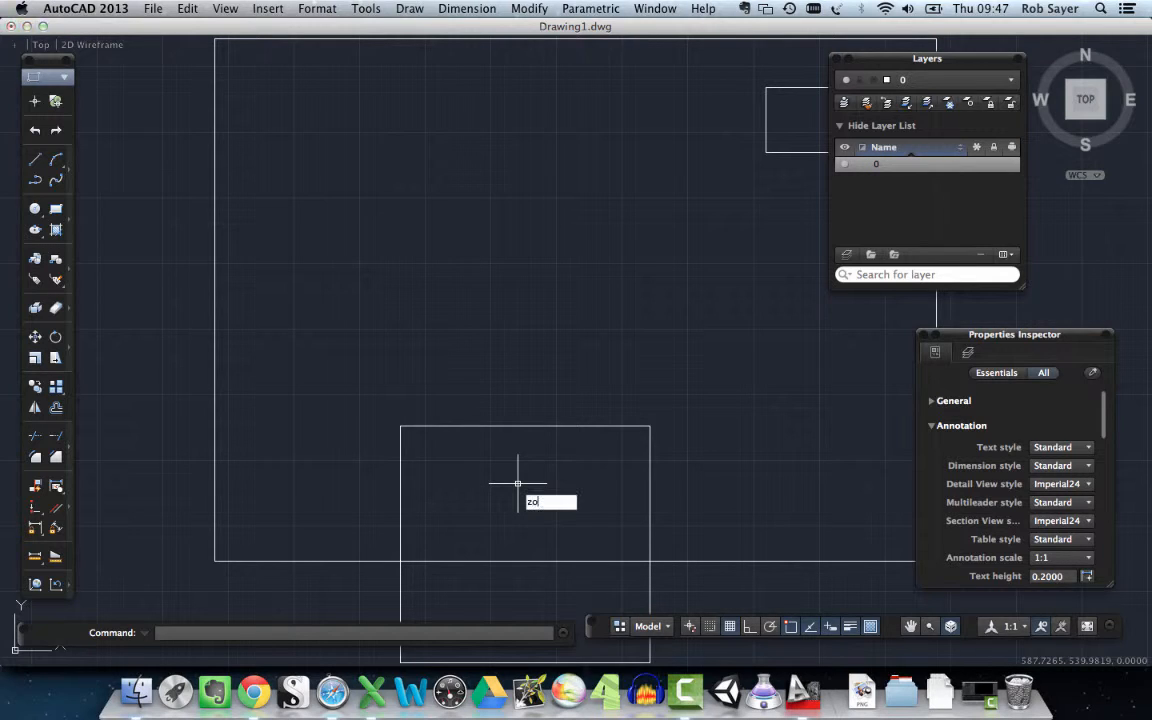
key("Return")
type("e")
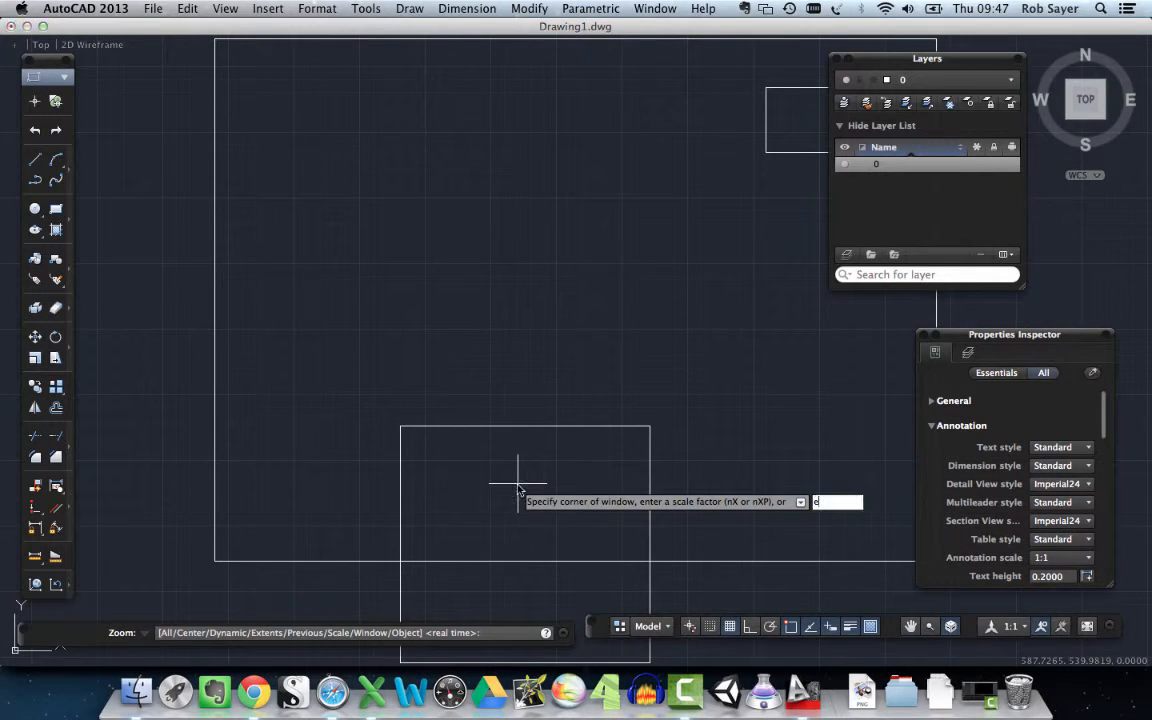
key("Return")
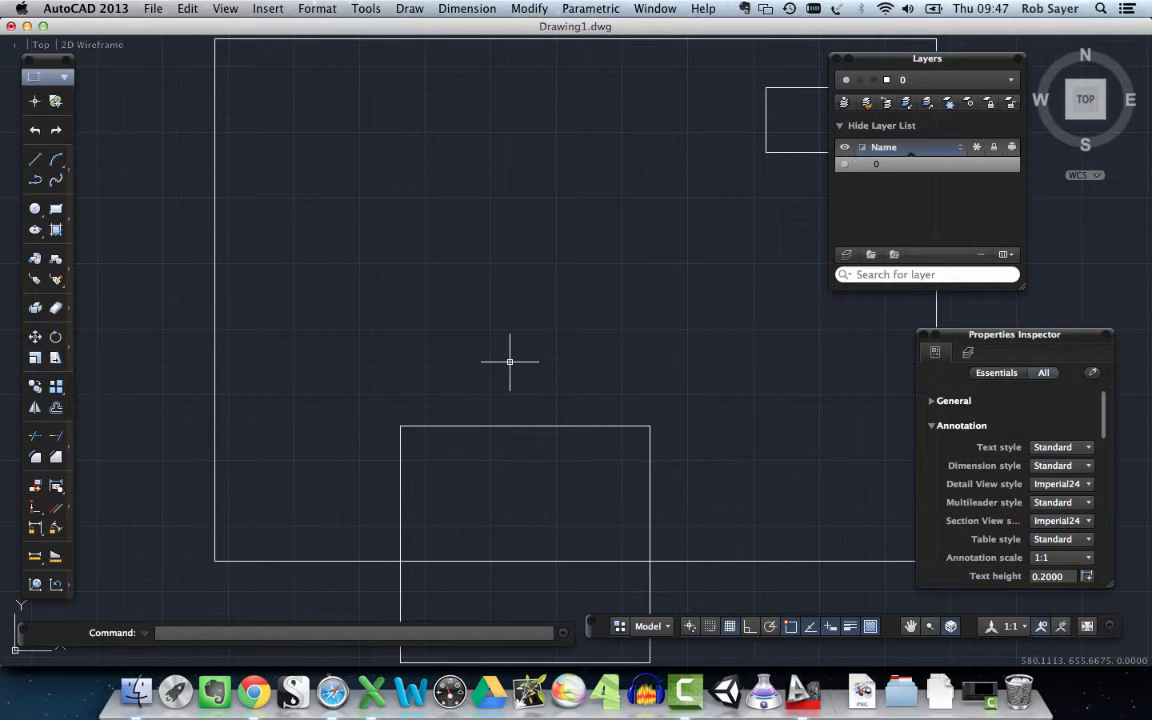
Apply Zoom All to the drawing from the program's view commands
left_click(224, 9)
mouse_move(300, 83)
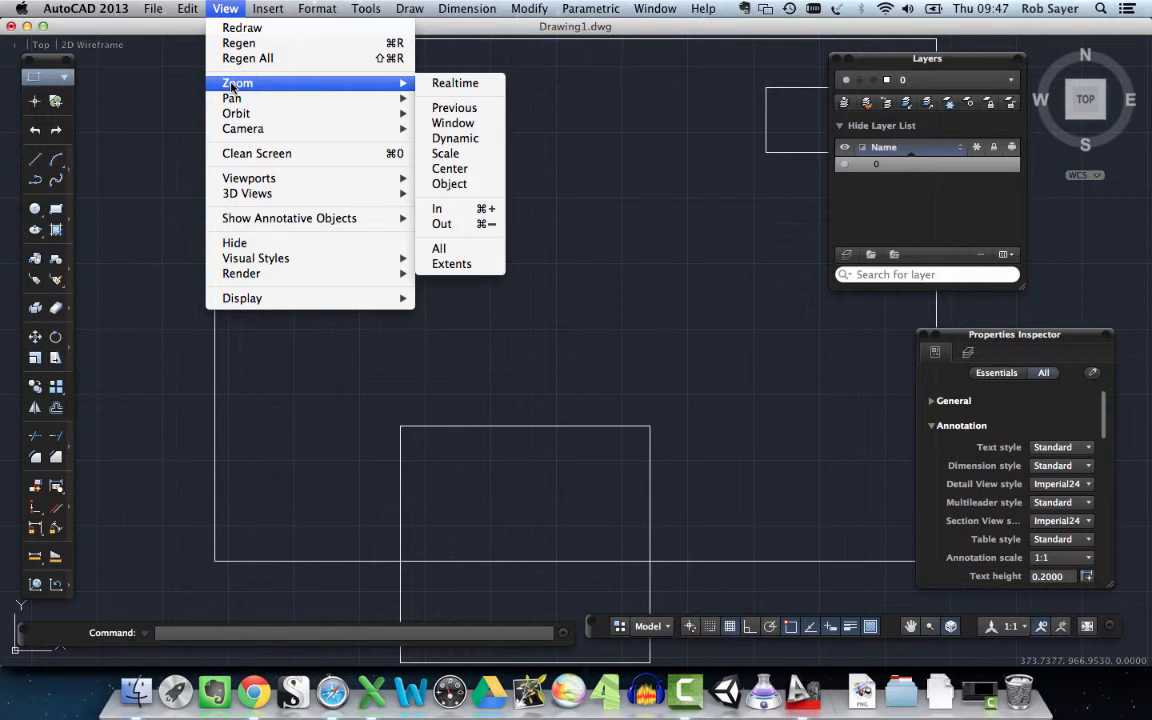
left_click(438, 248)
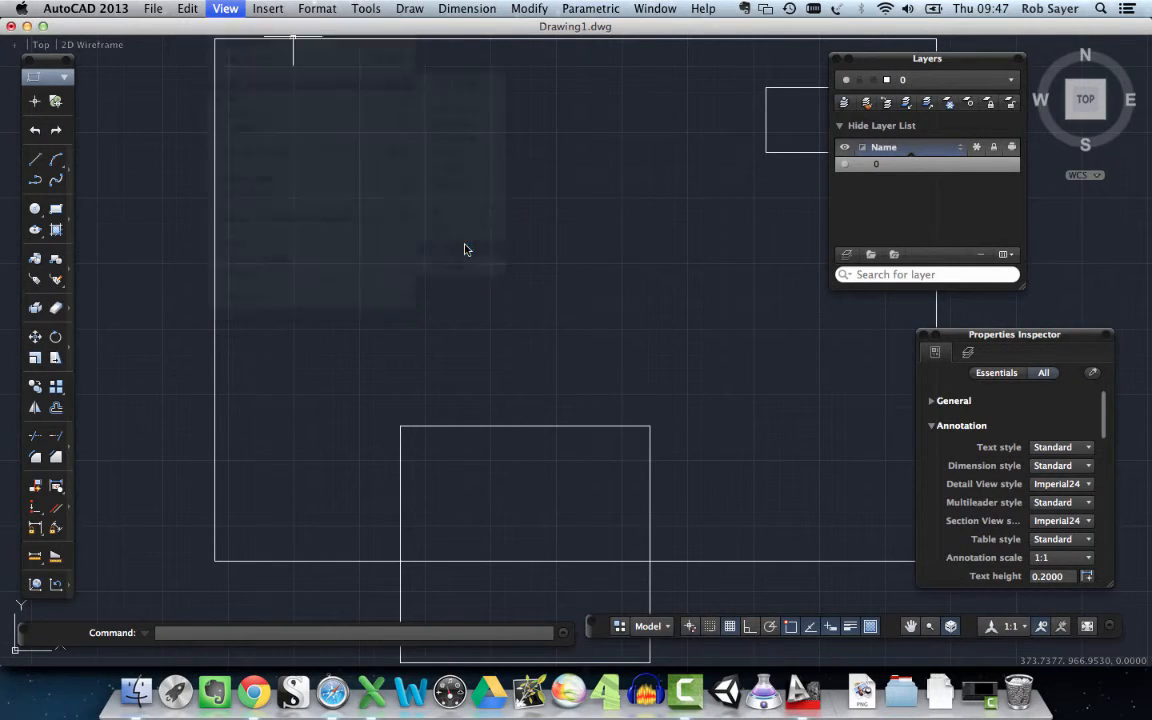
Zoom in closely on the overlapping rectangle's upper-left corner, and return to the full drawing using ZOOM with the Extents option
scroll(427, 433, "up", 3)
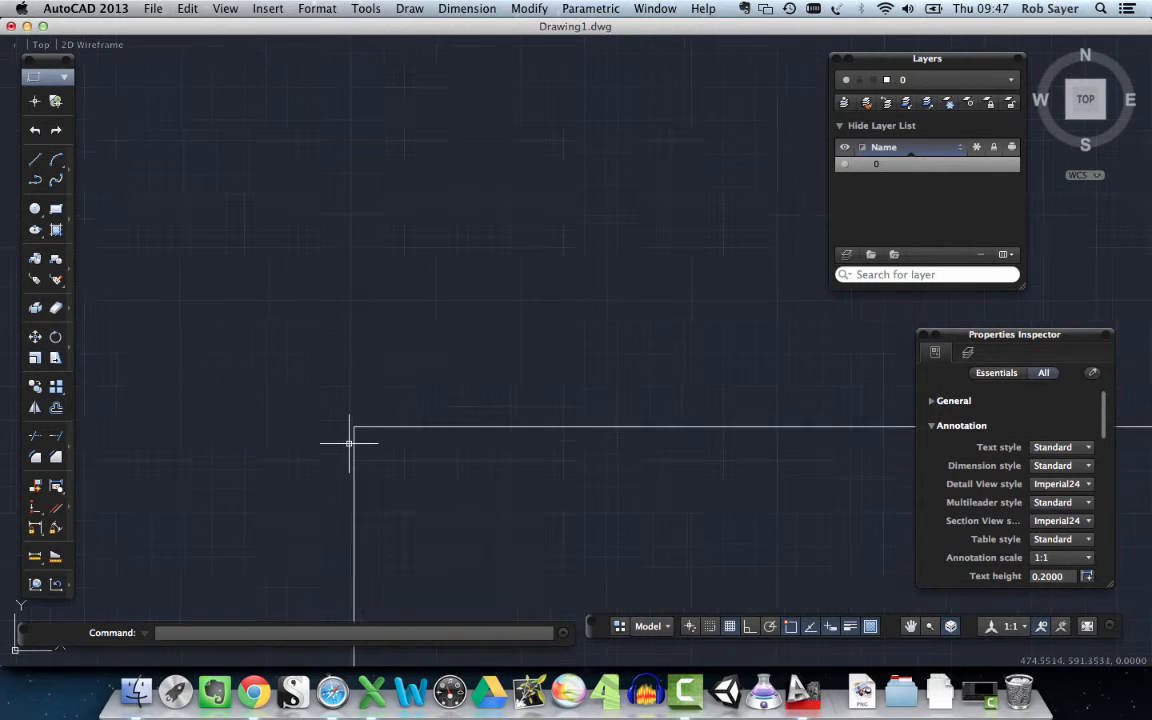
scroll(342, 437, "up", 3)
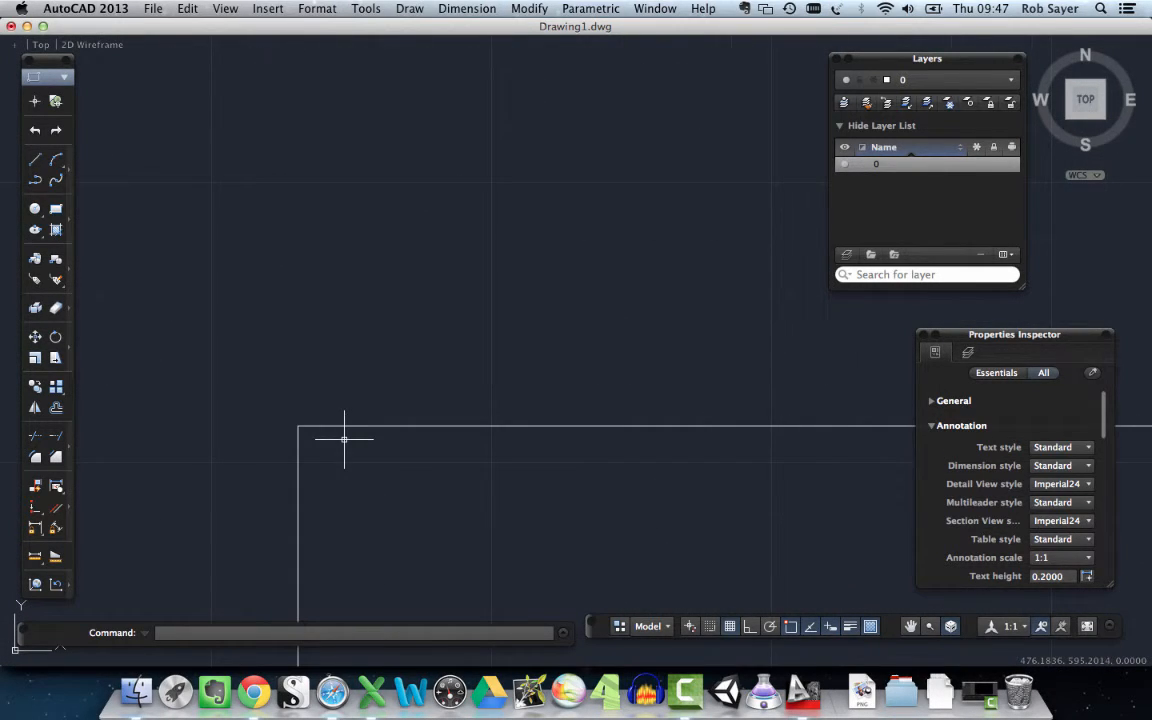
type("zoom")
key("Return")
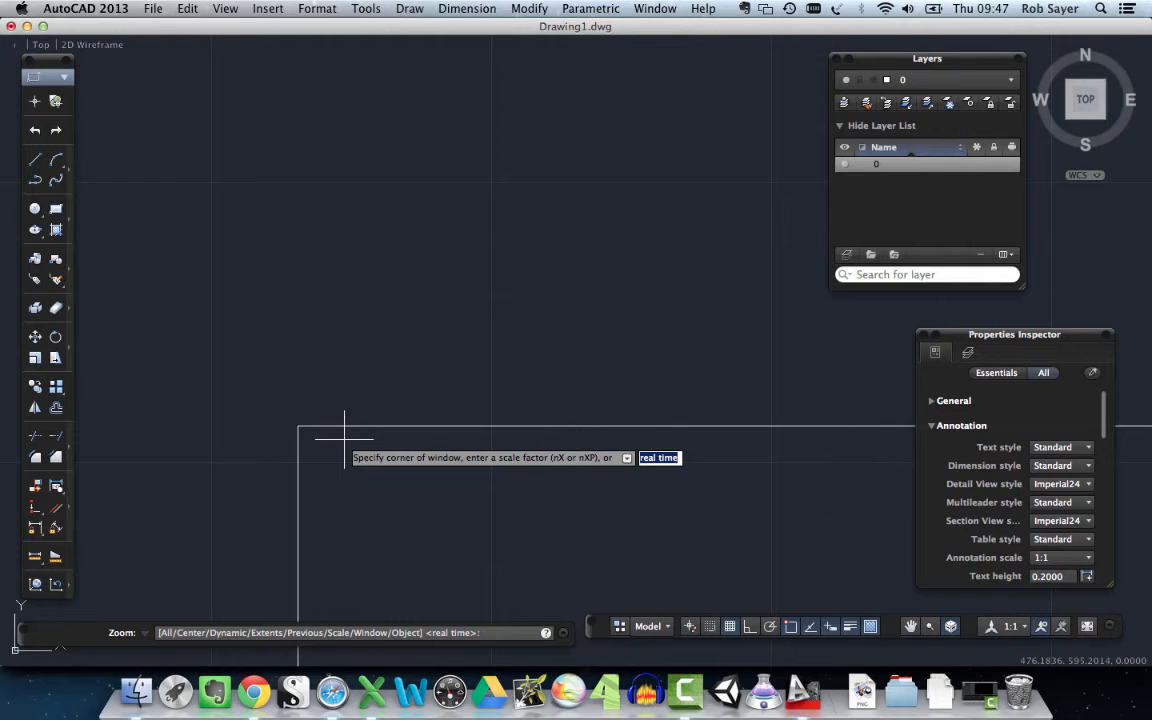
type("e")
key("Return")
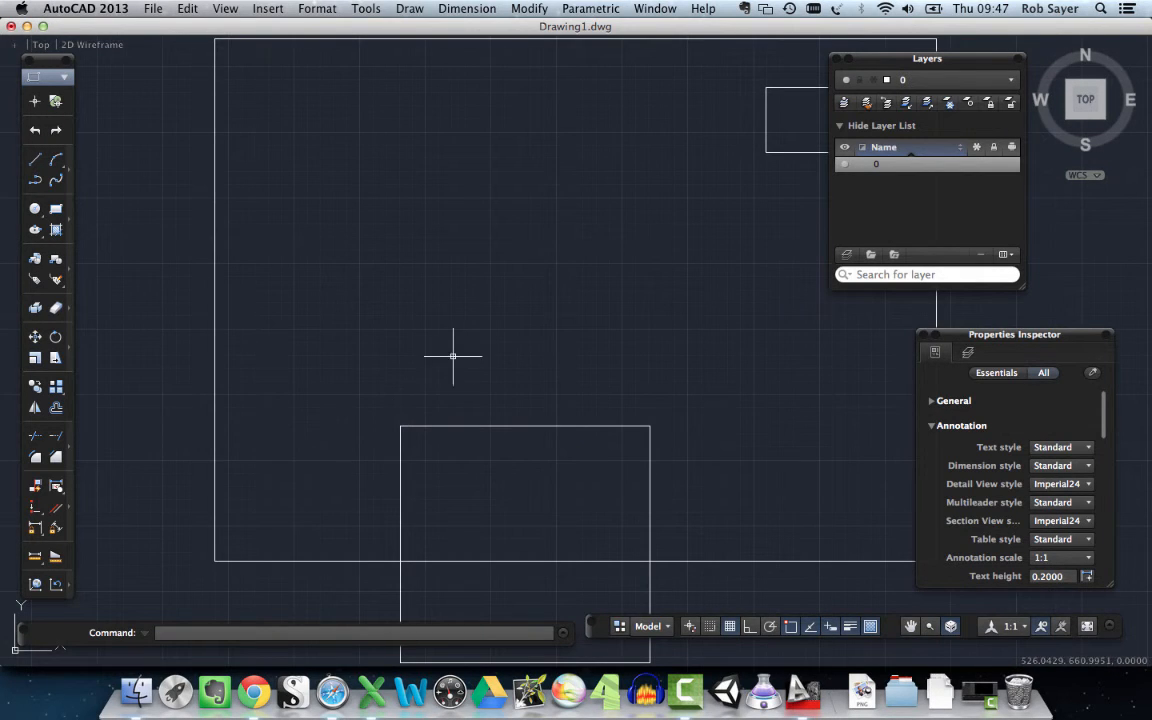